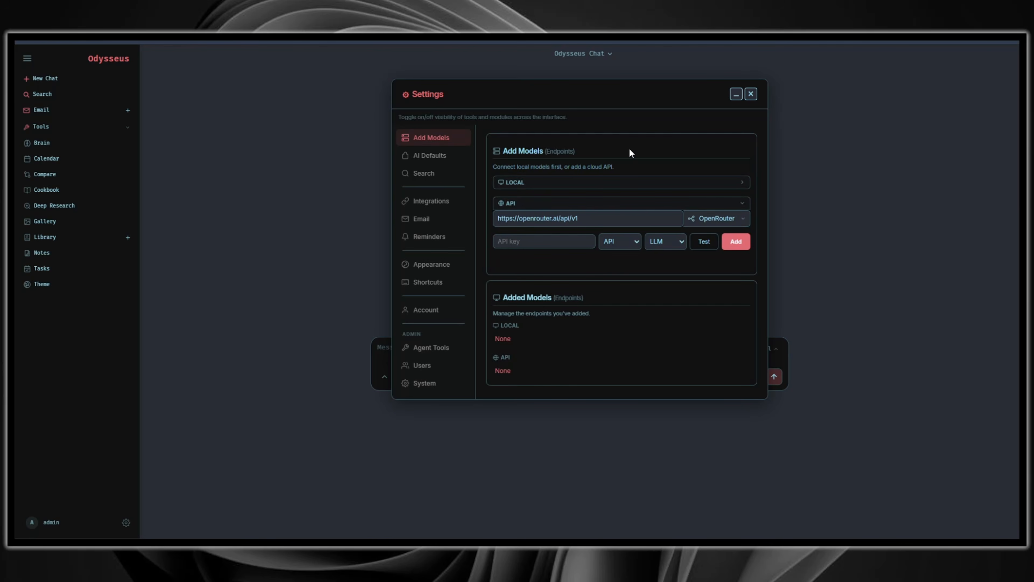
Step: Close the Settings dialog of the Odysseus chat interface
left_click(750, 94)
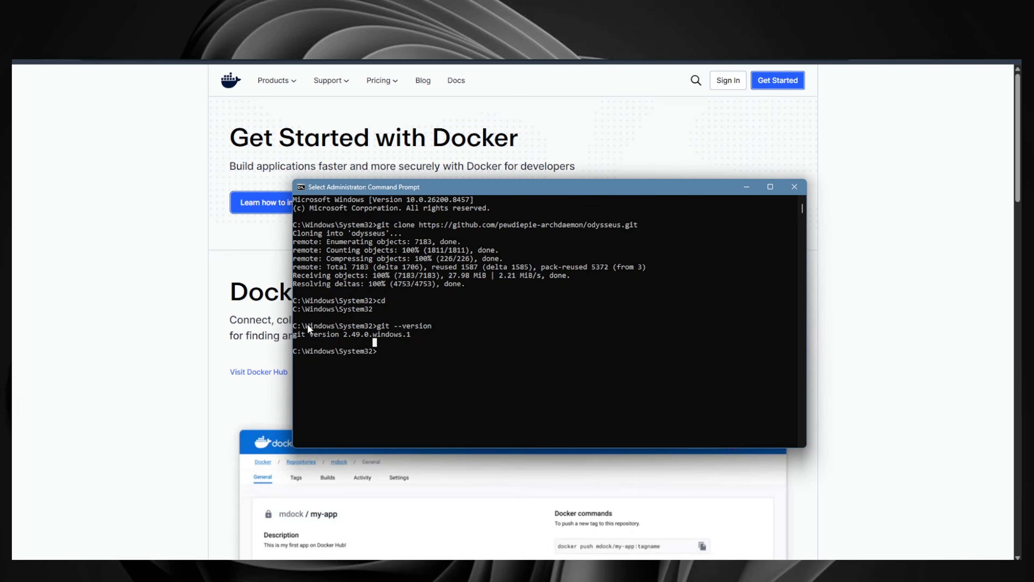
left_click(151, 310)
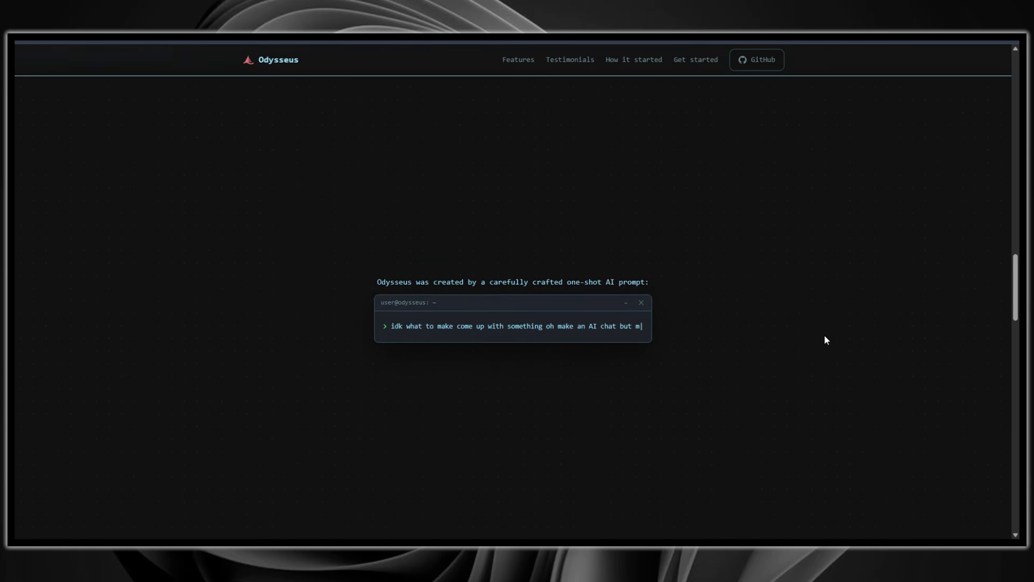
Step: Browse the Odysseus website, including its features and Get started sections
scroll(826, 339, "up", 5)
scroll(825, 331, "up", 10)
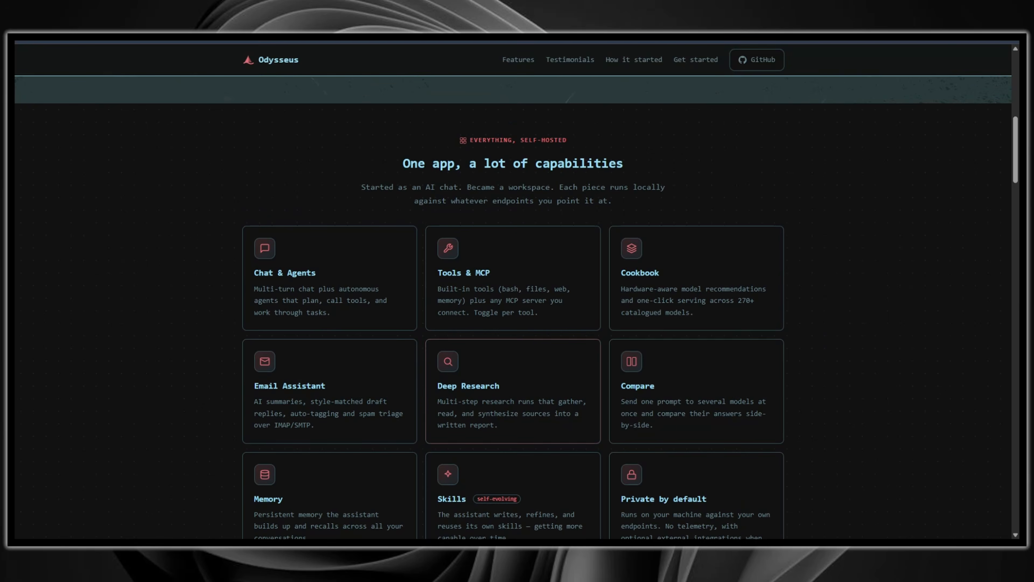
scroll(513, 391, "up", 8)
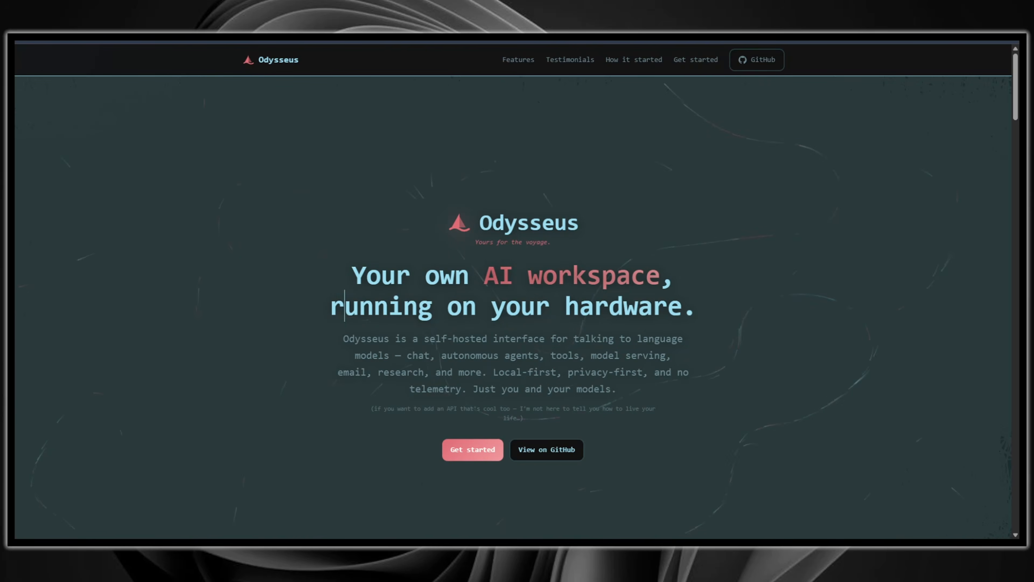
left_click(700, 65)
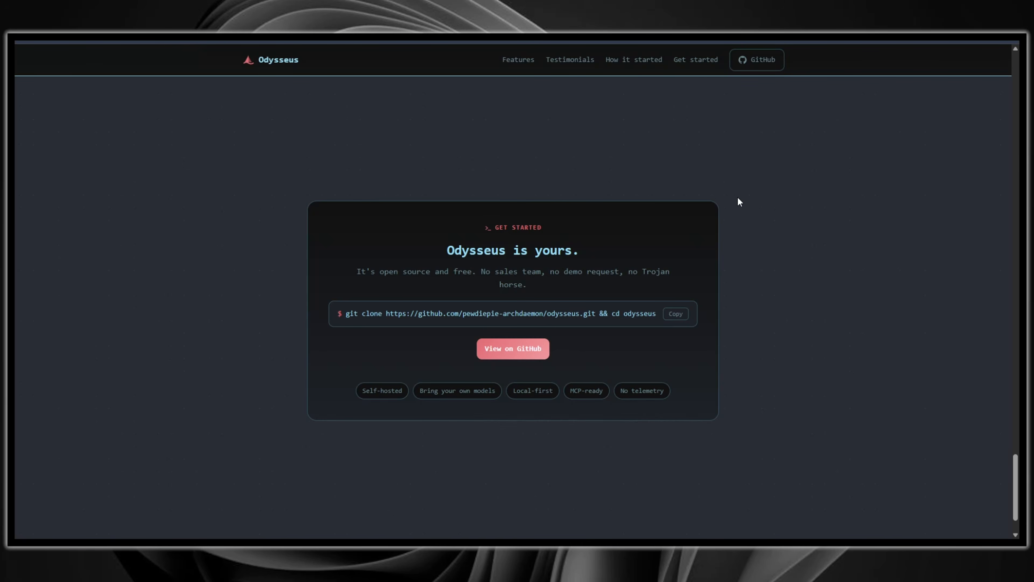
scroll(738, 197, "down", 2)
scroll(757, 267, "up", 3)
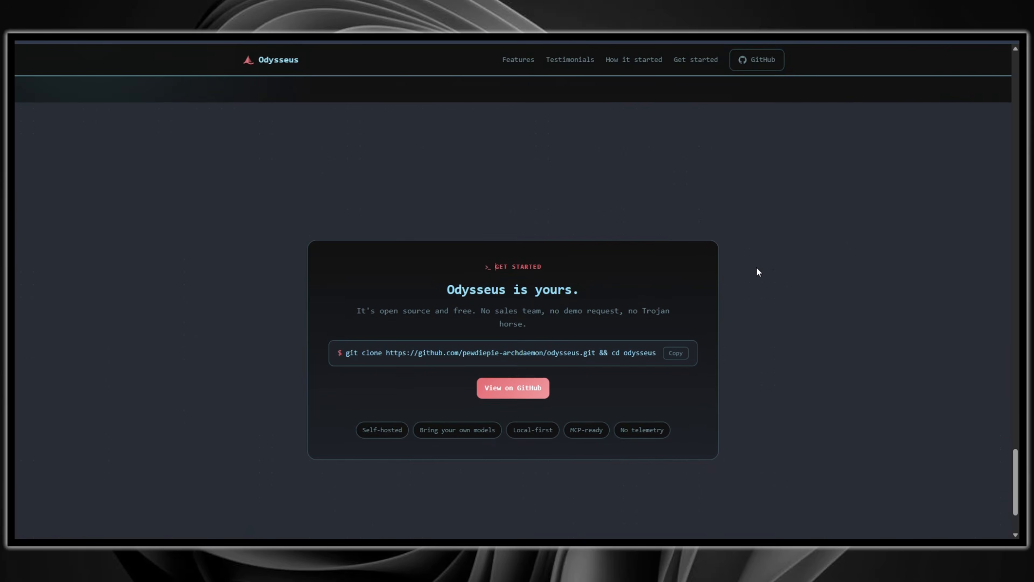
scroll(756, 277, "up", 4)
scroll(778, 307, "up", 3)
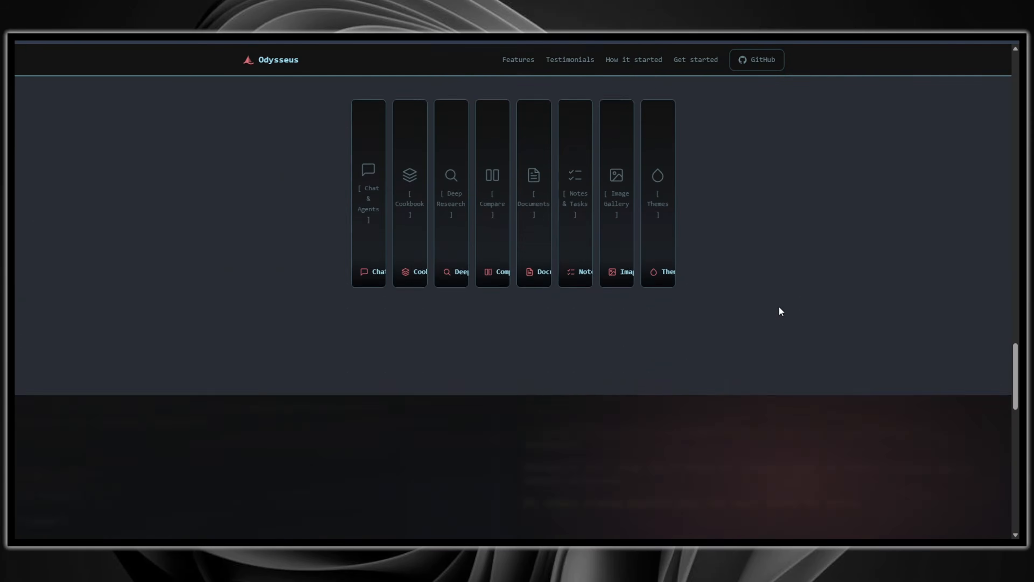
scroll(781, 311, "up", 3)
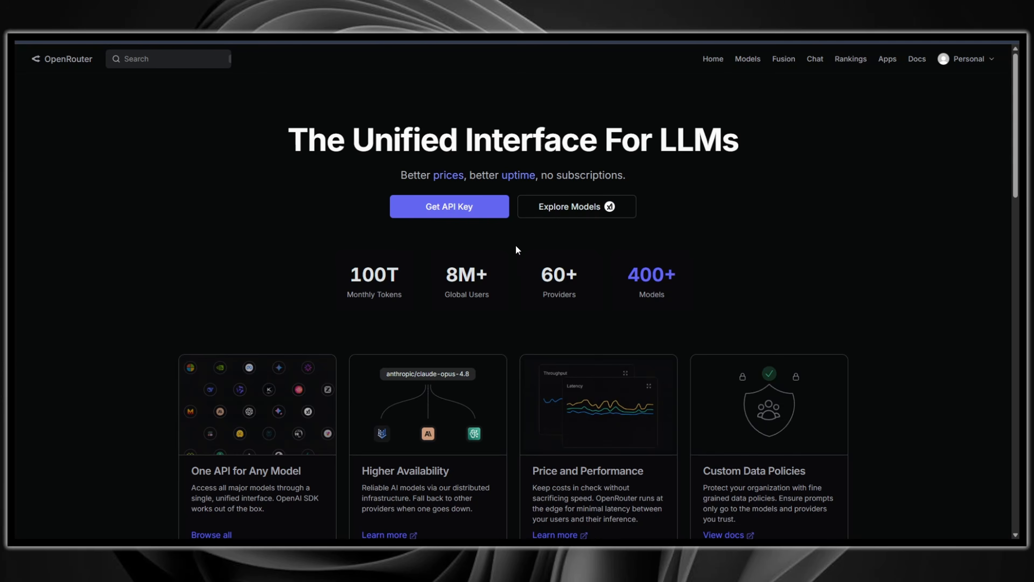
Step: Browse the OpenRouter home page and its API Keys page
left_click(448, 206)
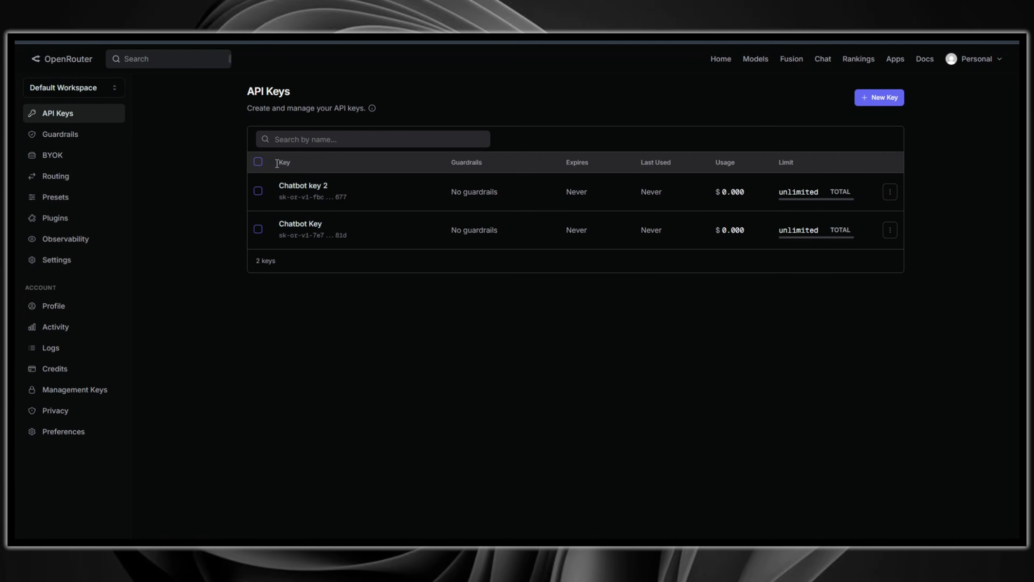
left_click(53, 60)
scroll(179, 224, "down", 4)
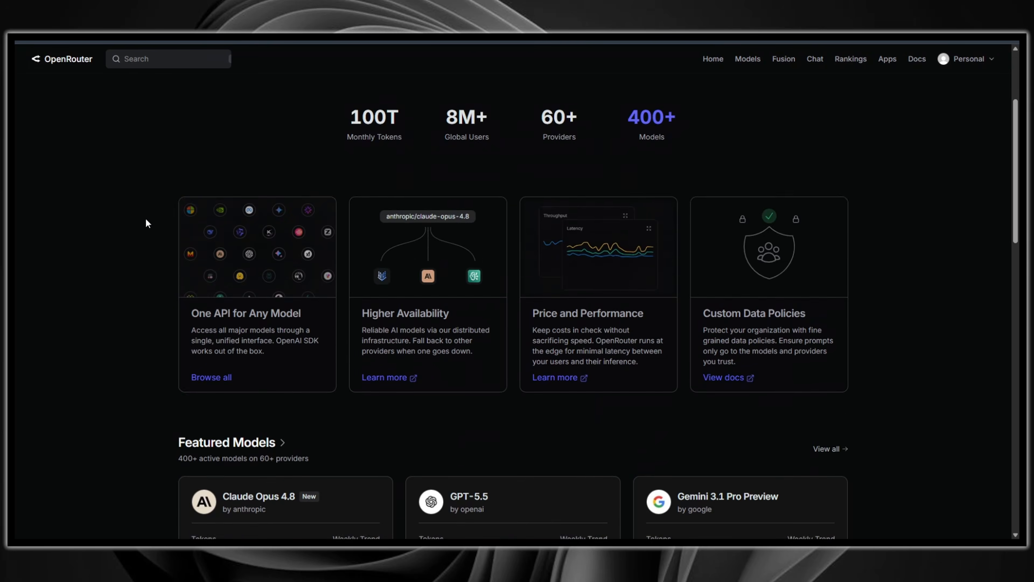
scroll(68, 228, "down", 6)
scroll(63, 237, "down", 2)
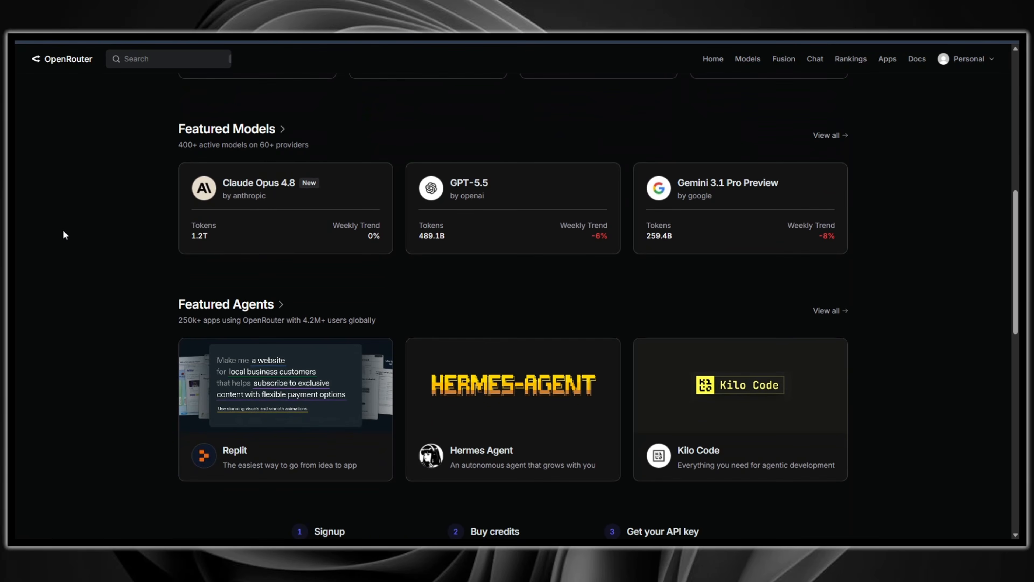
scroll(63, 230, "down", 8)
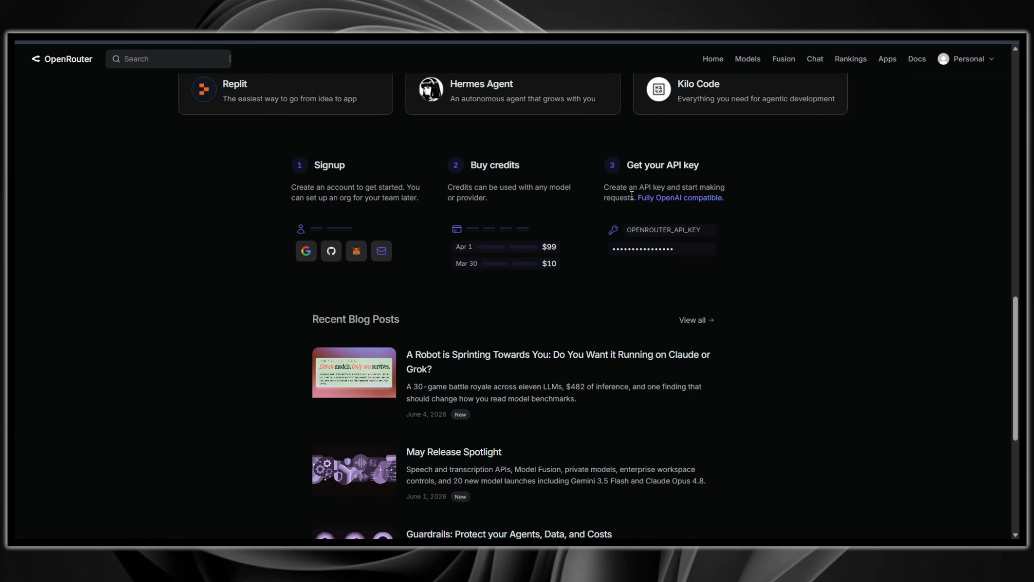
scroll(163, 263, "down", 7)
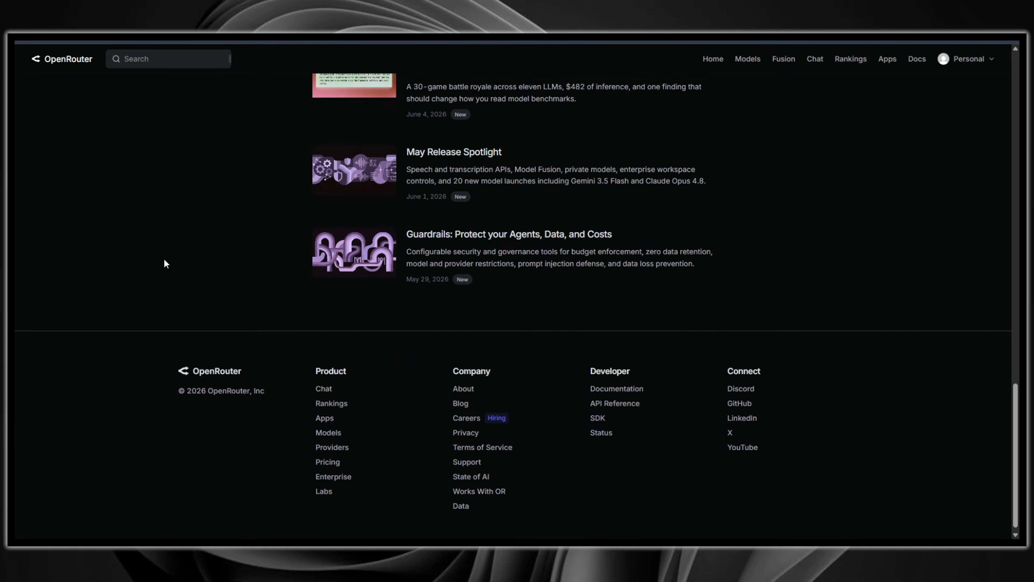
scroll(164, 263, "up", 15)
scroll(177, 269, "up", 10)
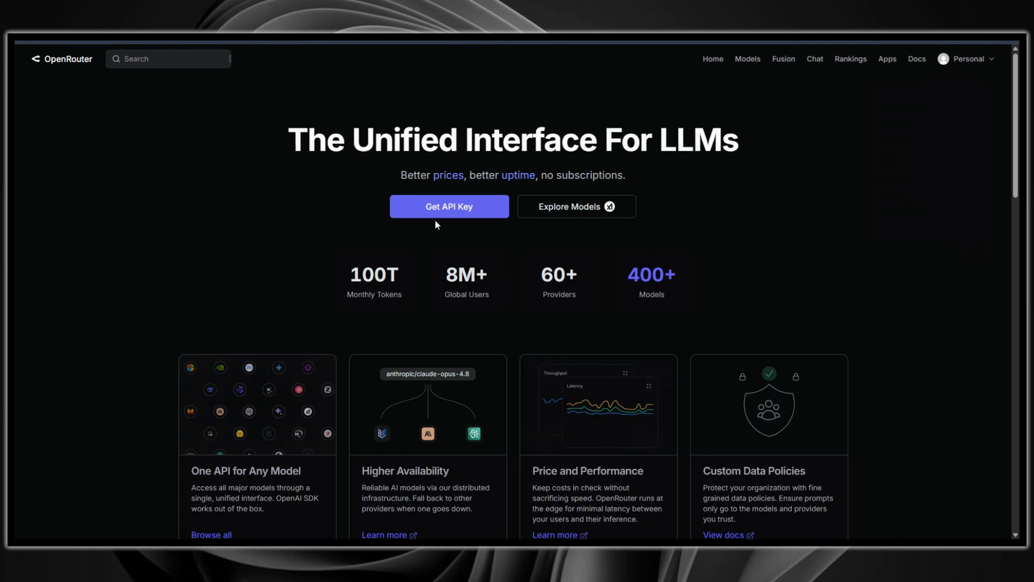
Step: Create a new OpenRouter API key named Odysseus Key
left_click(421, 213)
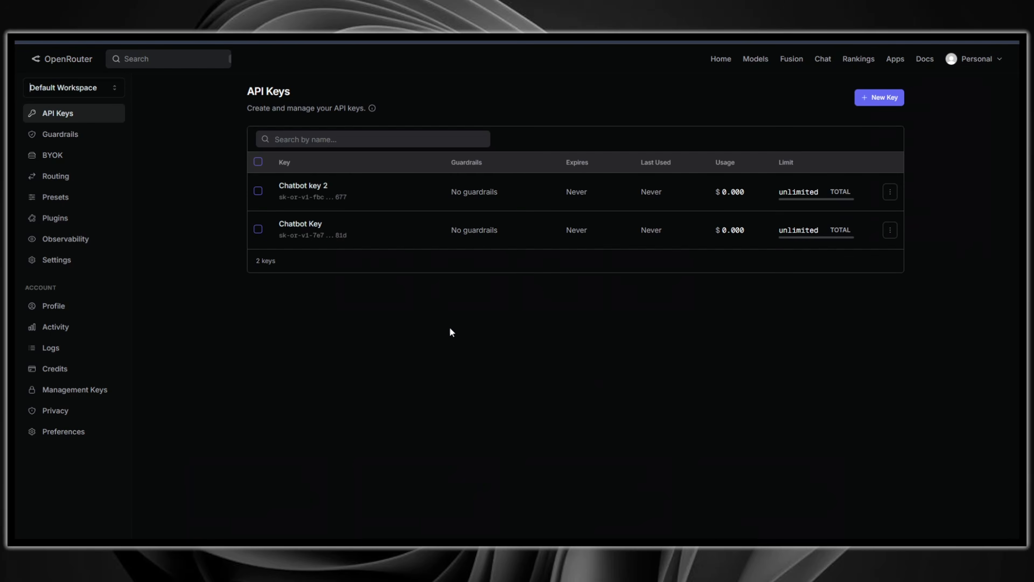
left_click(879, 97)
type("Odysseus Key")
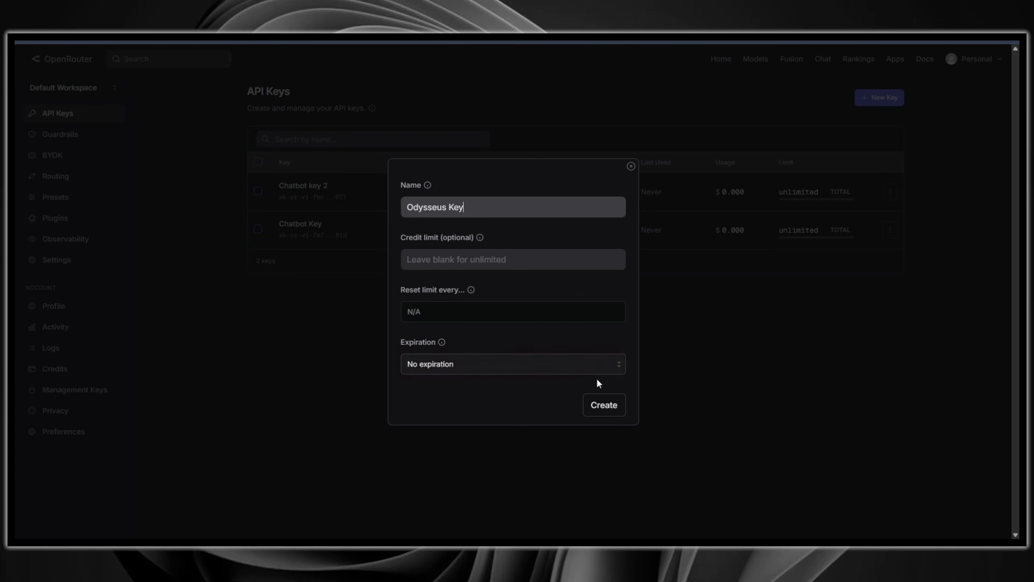
left_click(603, 406)
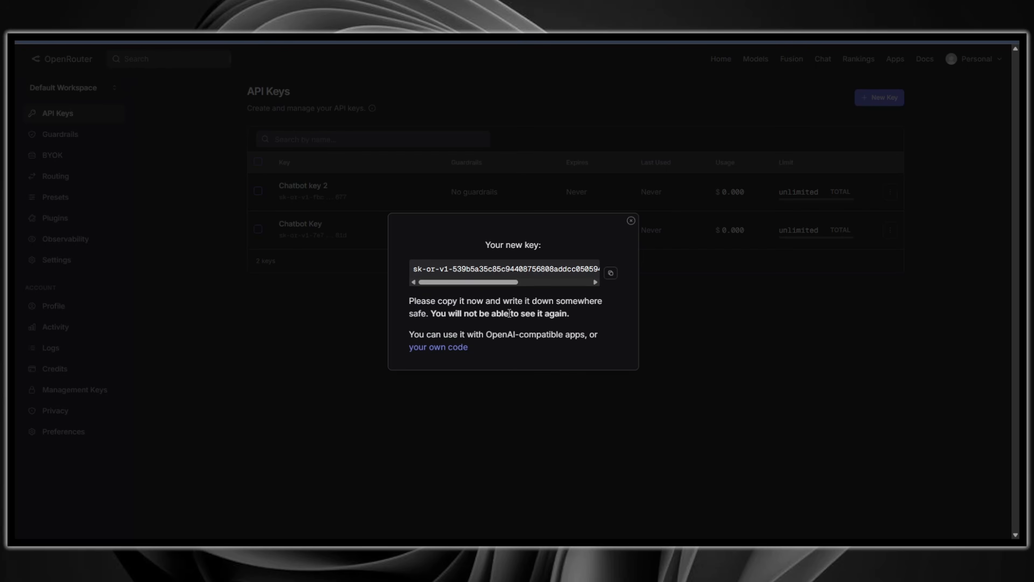
Step: Copy the newly generated API key and close the key dialog
triple_click(489, 246)
left_click(483, 250)
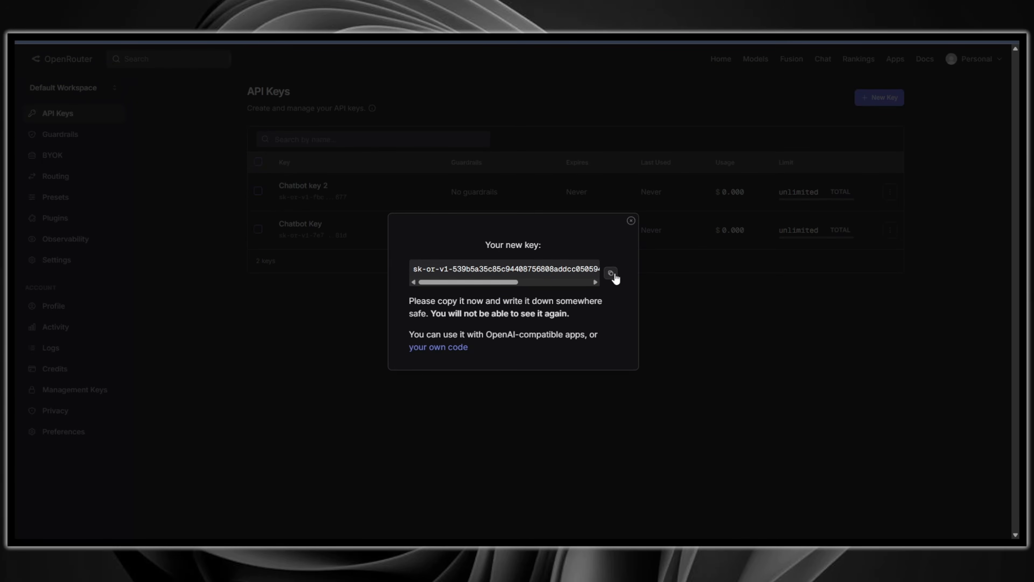
left_click(611, 273)
left_click(619, 483)
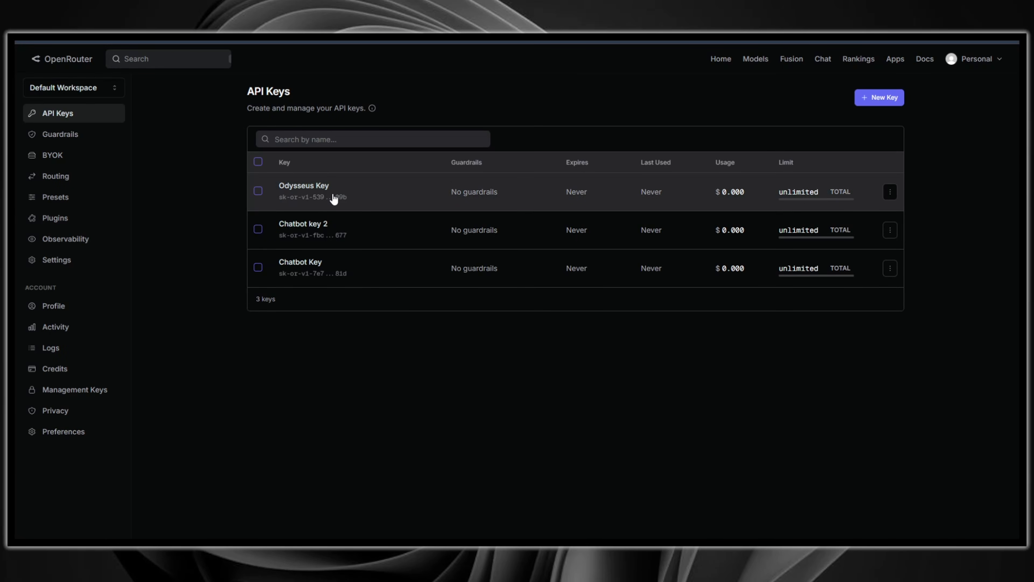
Step: Open the Odysseus Key details and review the models available under Account Settings guardrails
left_click(320, 208)
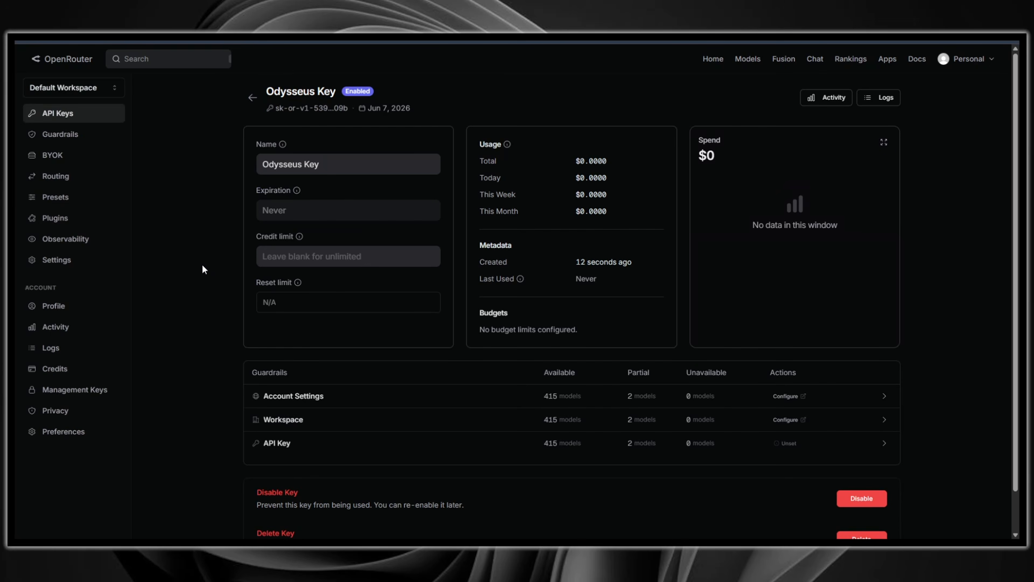
scroll(202, 263, "down", 2)
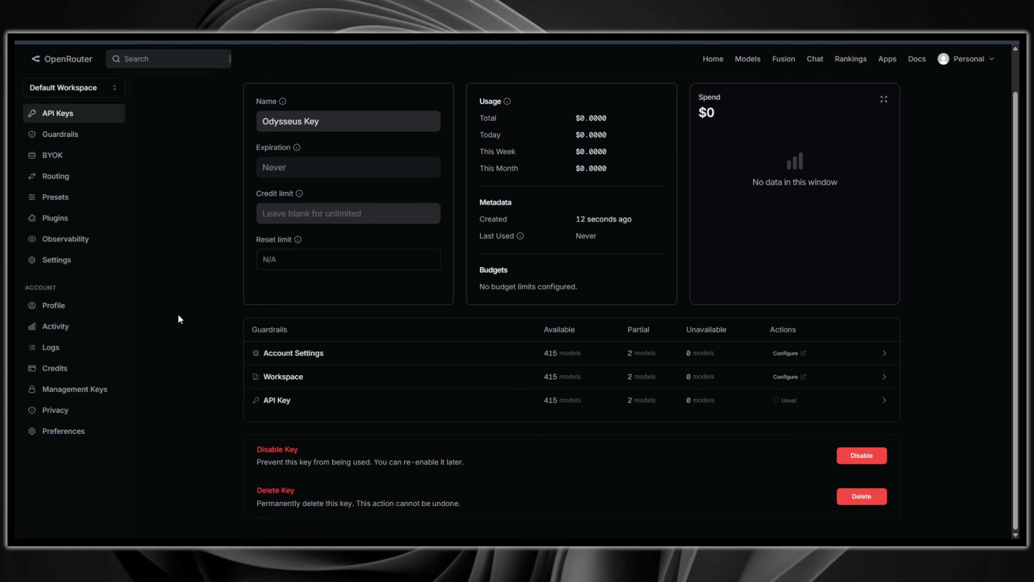
left_click(279, 353)
scroll(197, 329, "down", 3)
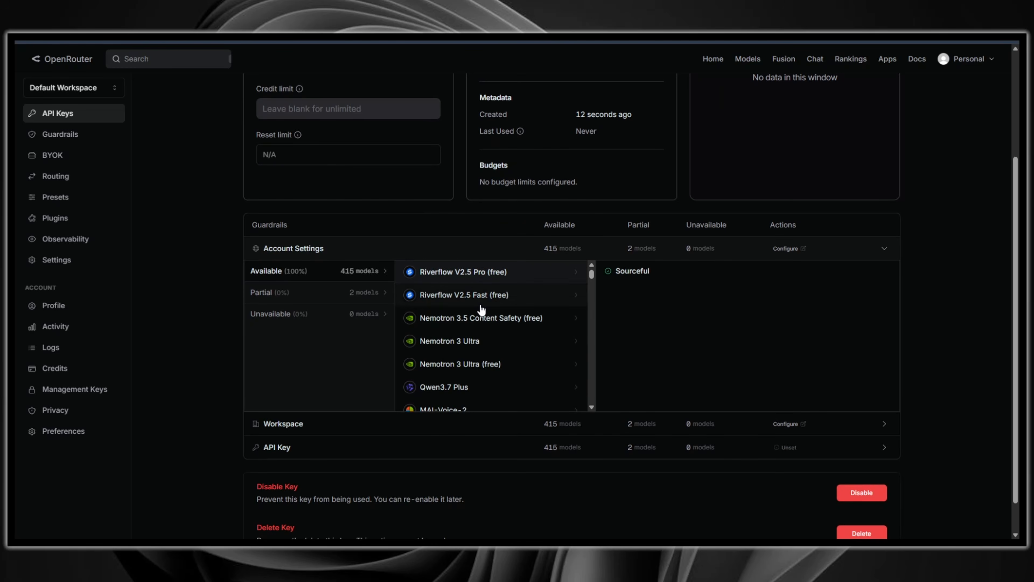
scroll(515, 318, "down", 5)
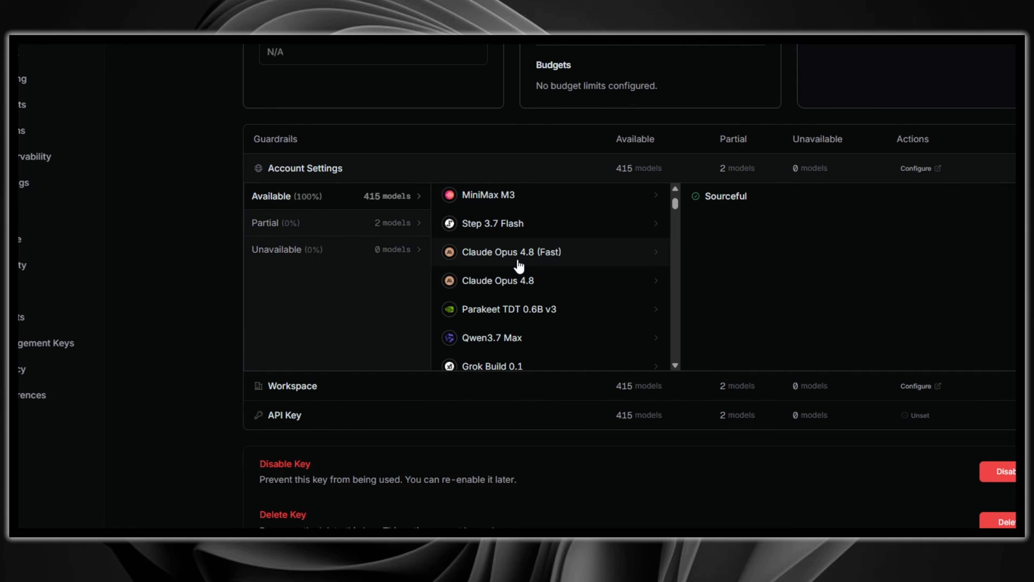
scroll(520, 266, "up", 5)
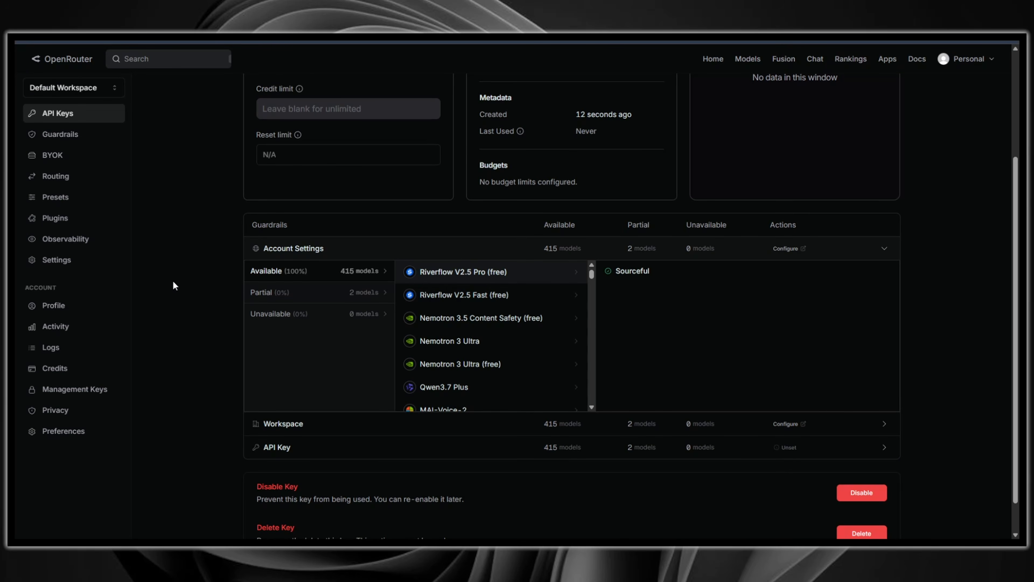
scroll(180, 277, "up", 4)
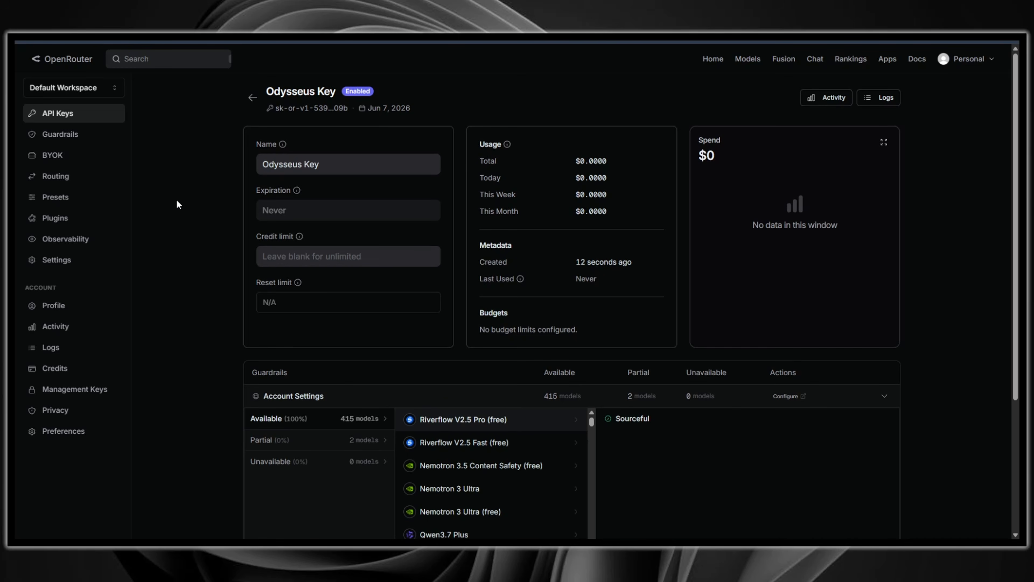
left_click(249, 98)
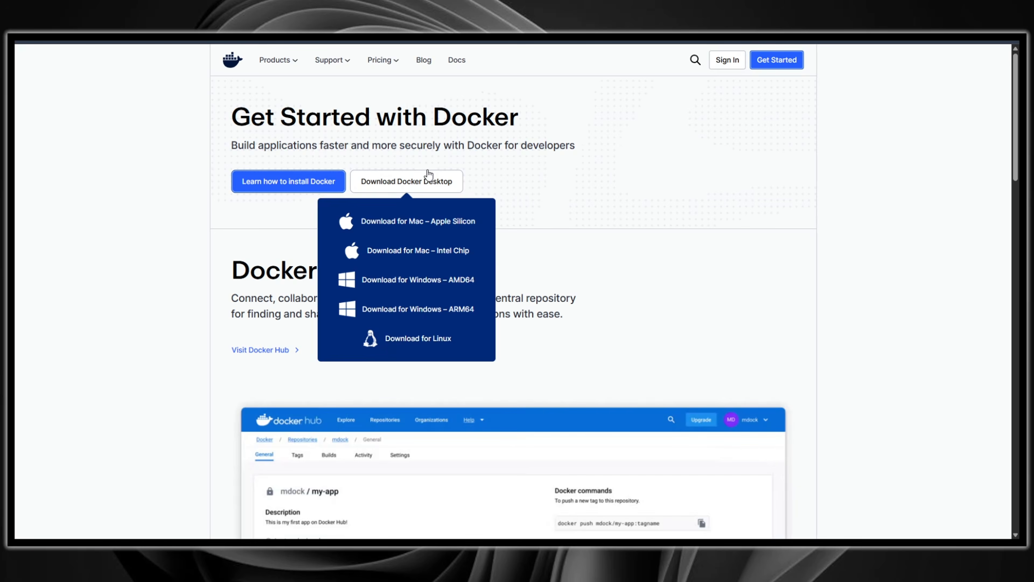
Step: Open Docker Desktop and start creating a personal Docker account
mouse_move(398, 181)
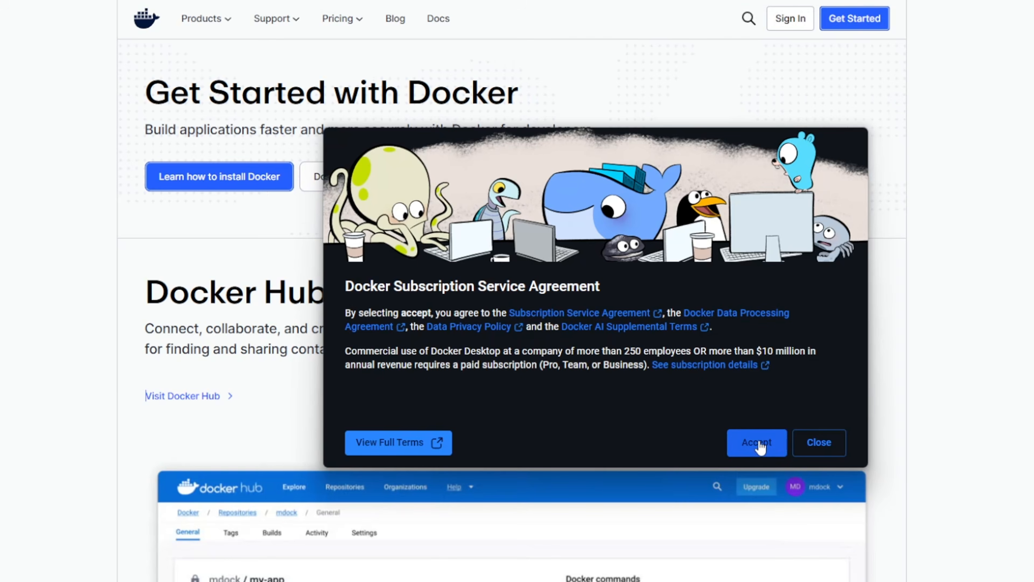
left_click(705, 383)
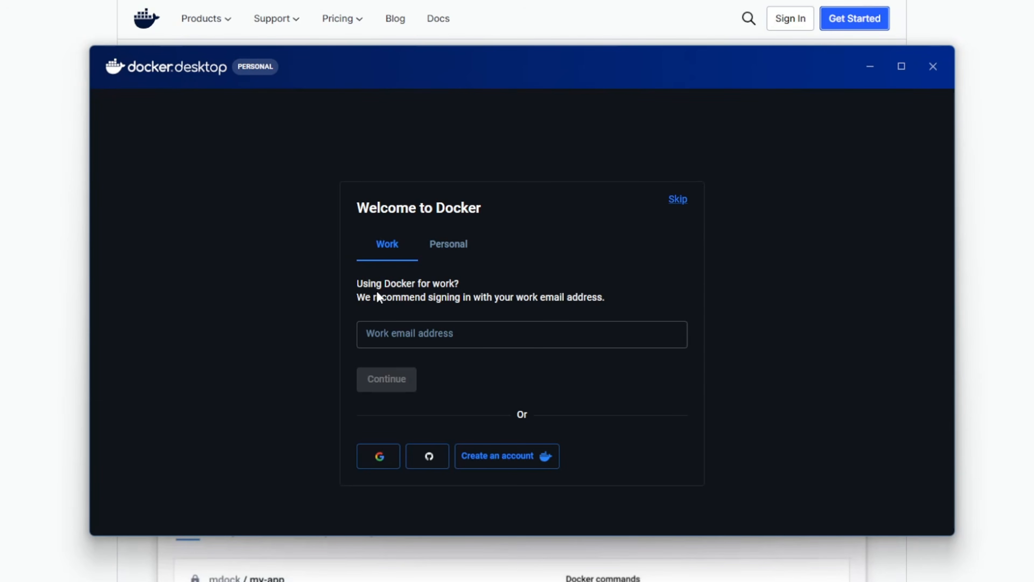
left_click(473, 248)
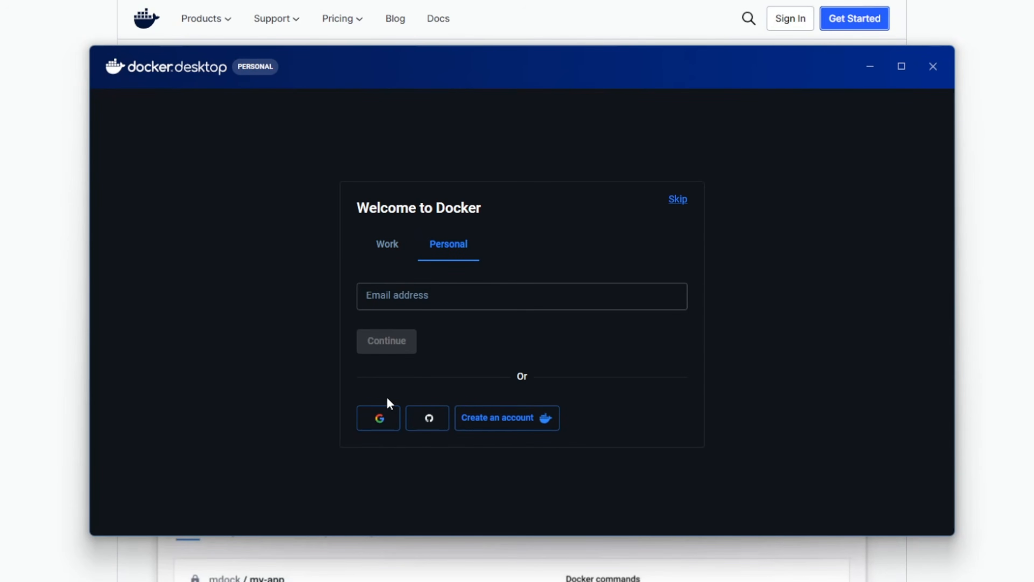
left_click(501, 422)
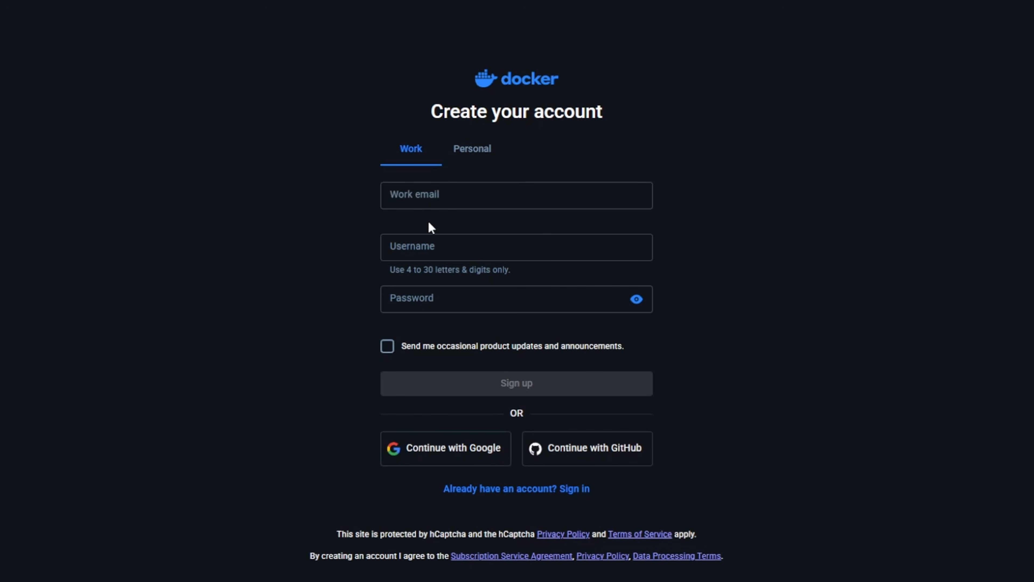
left_click(437, 200)
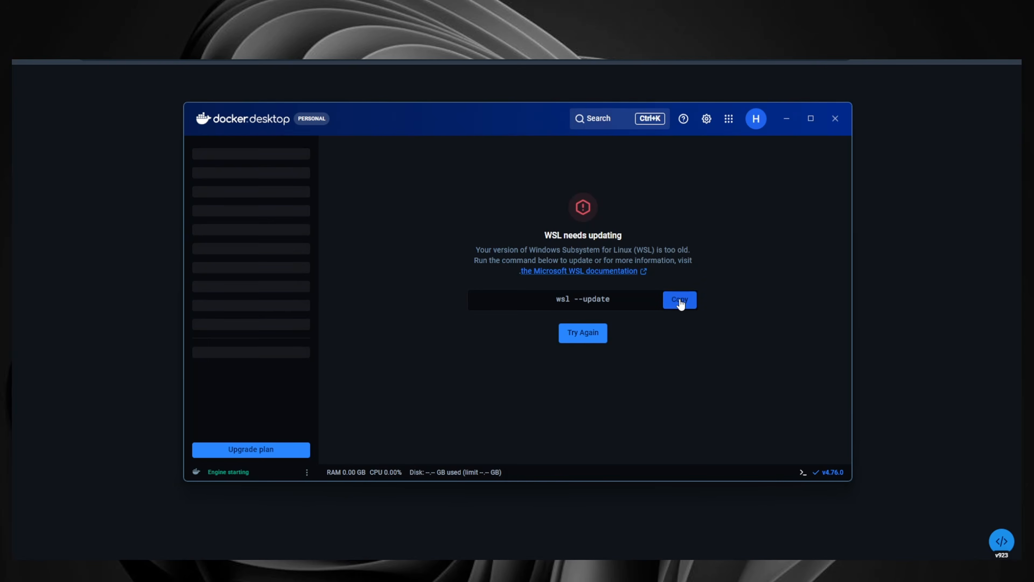
Step: Copy the wsl --update command, retry, and install the Windows Subsystem for Linux update
left_click(677, 301)
left_click(584, 333)
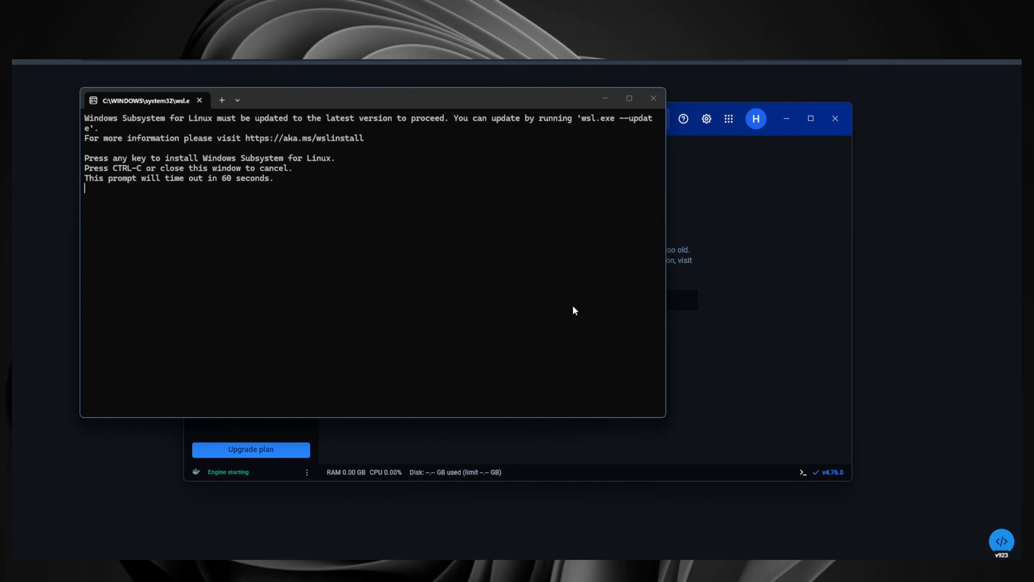
left_click_drag(337, 96, 497, 150)
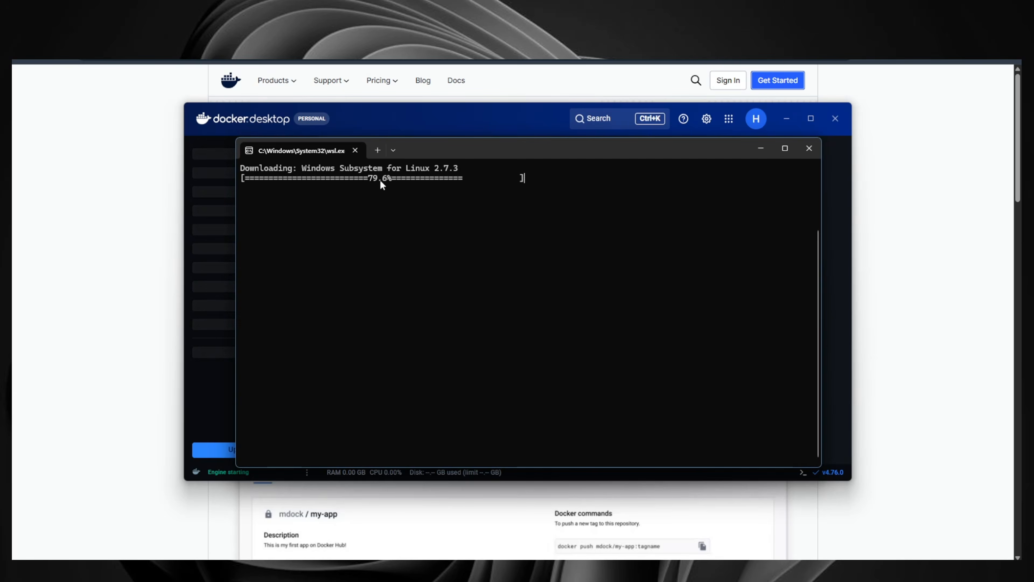
left_click(408, 121)
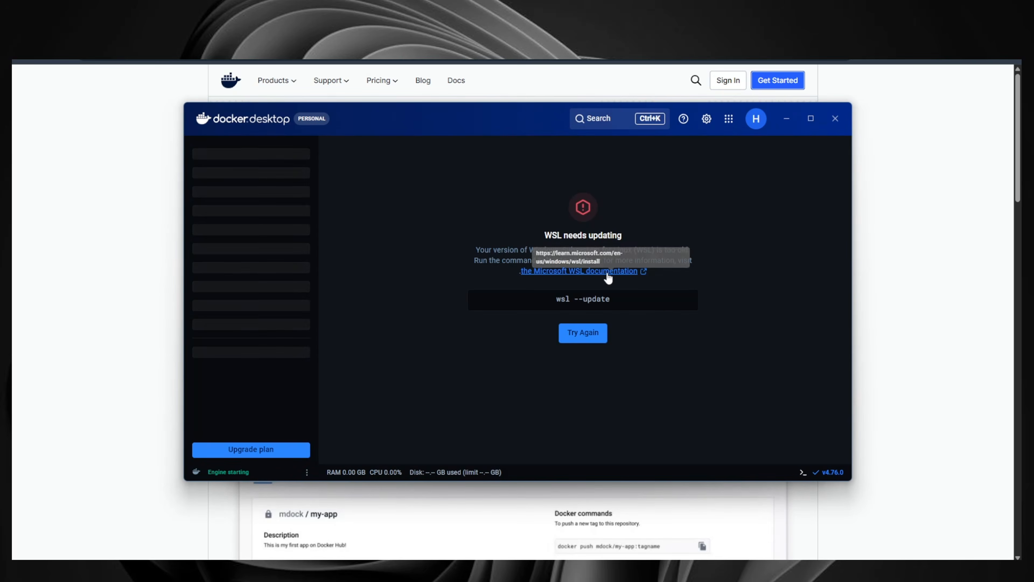
left_click(665, 571)
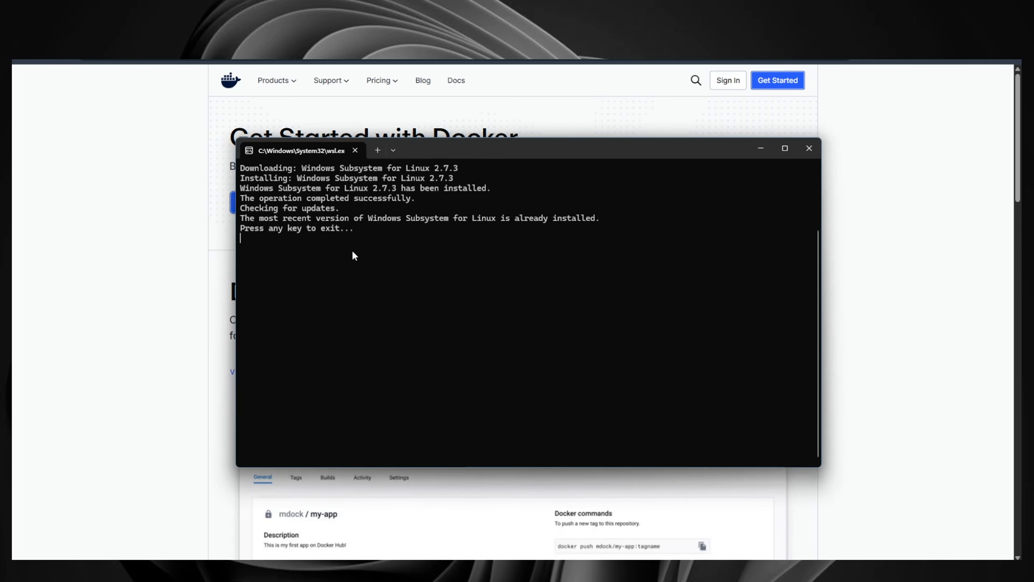
key("Return")
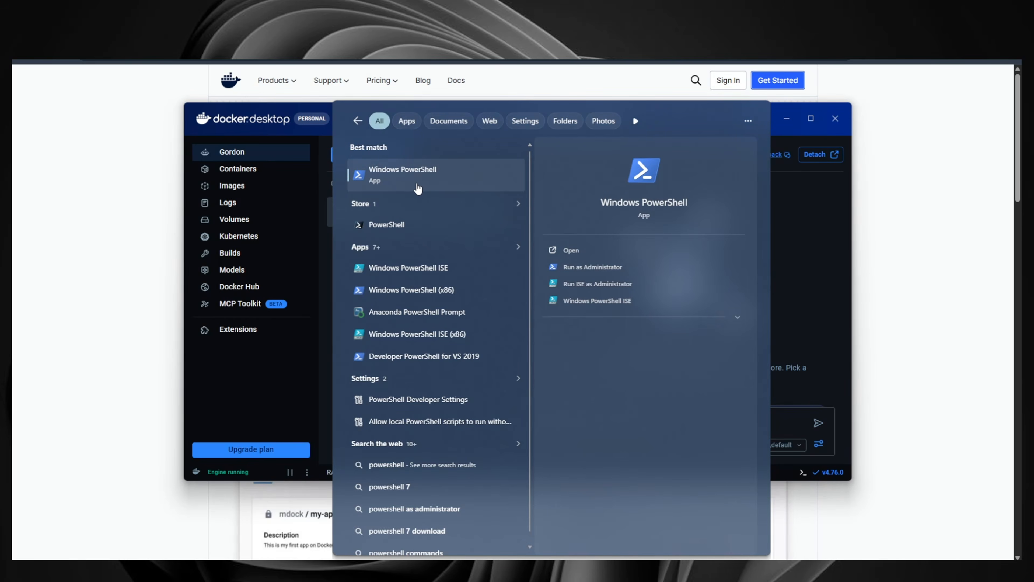
right_click(438, 185)
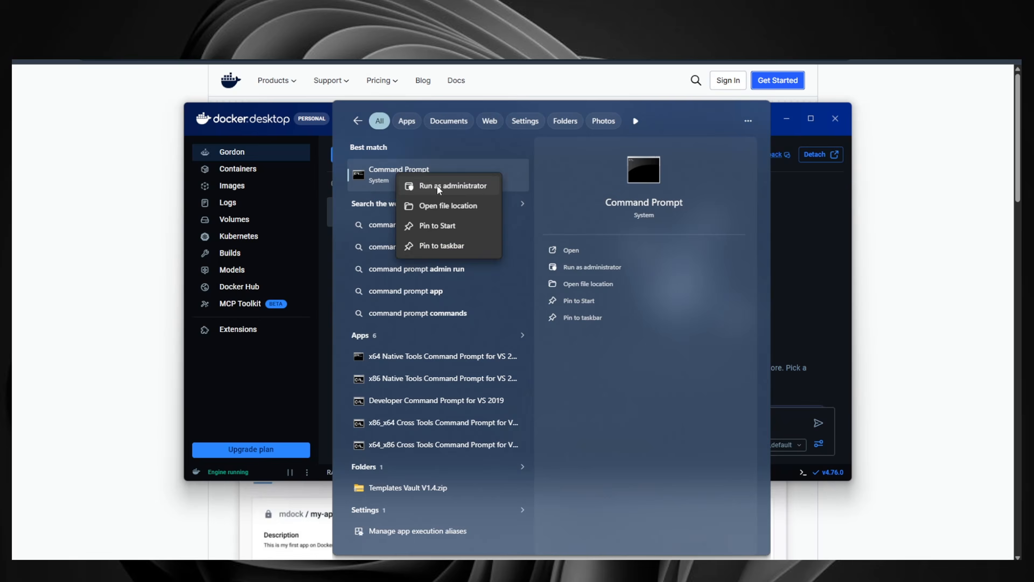
left_click(481, 185)
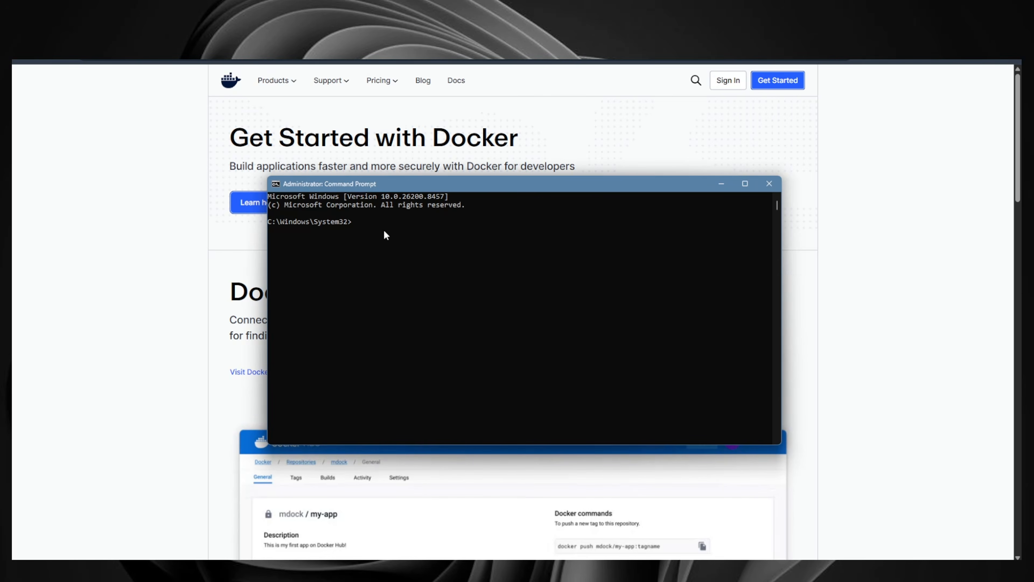
key("ctrl+v")
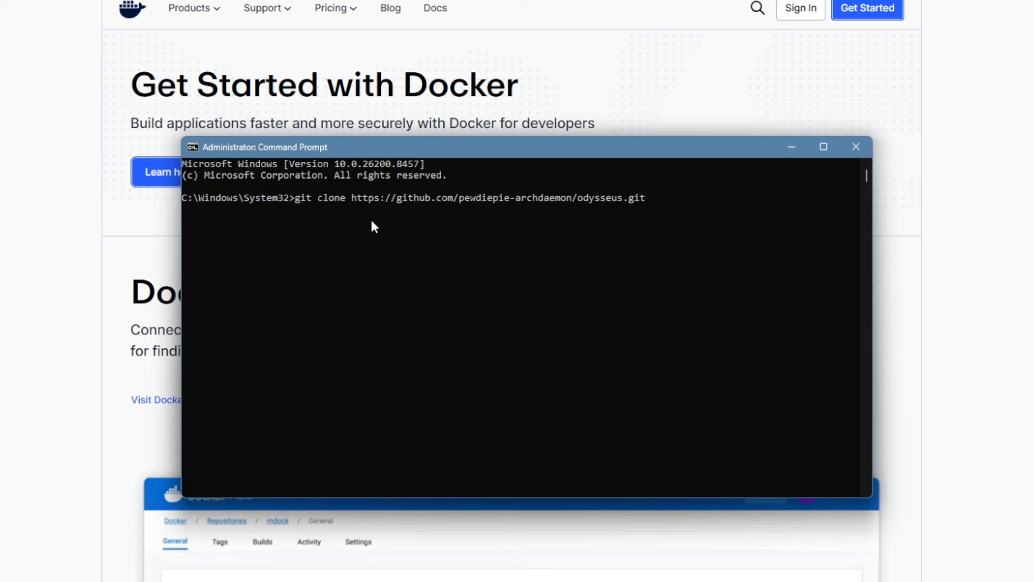
key("Return")
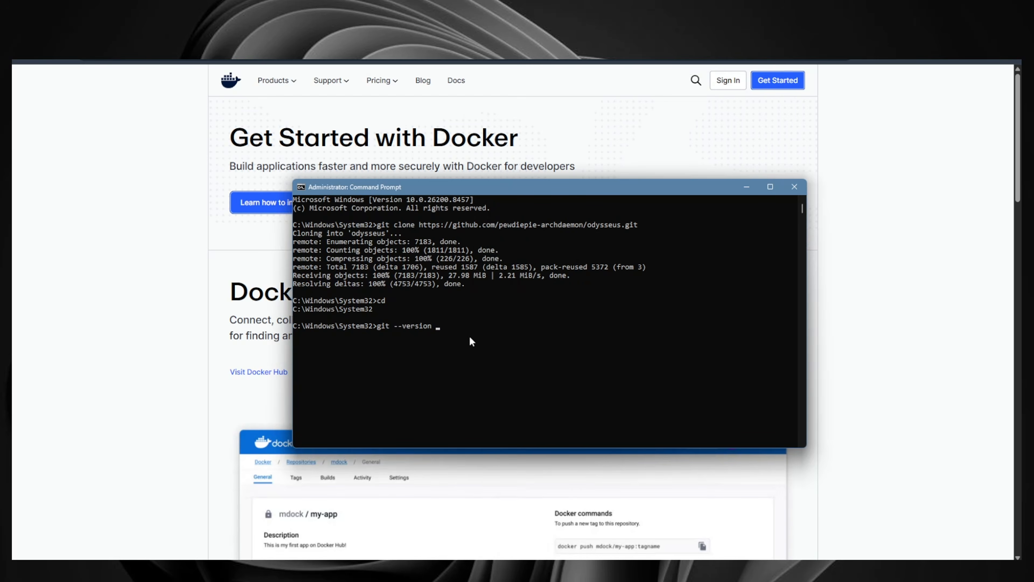
Step: Check the installed Git version with git --version
key("Return")
double_click(322, 335)
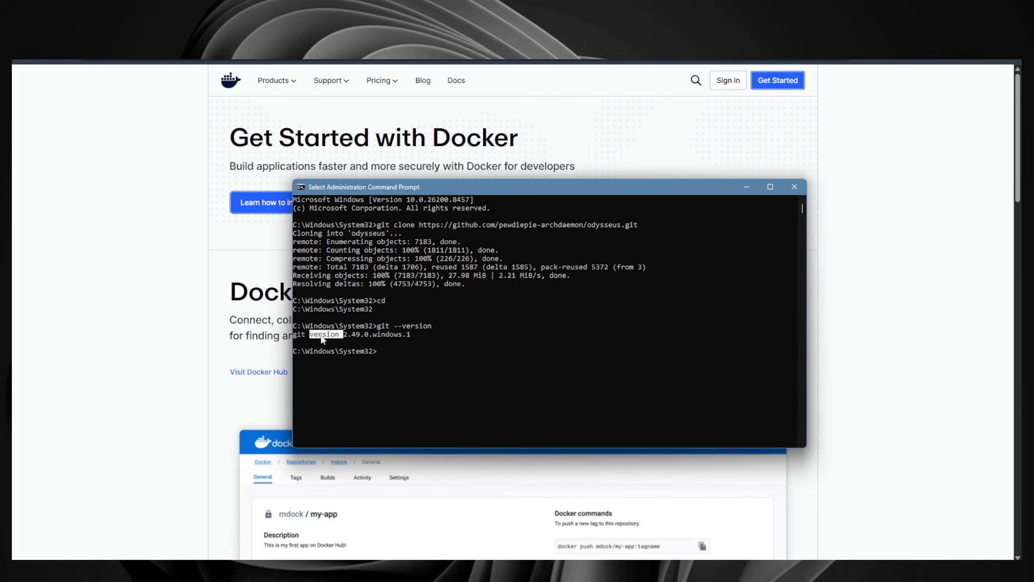
left_click(408, 335)
left_click_drag(420, 334, 295, 336)
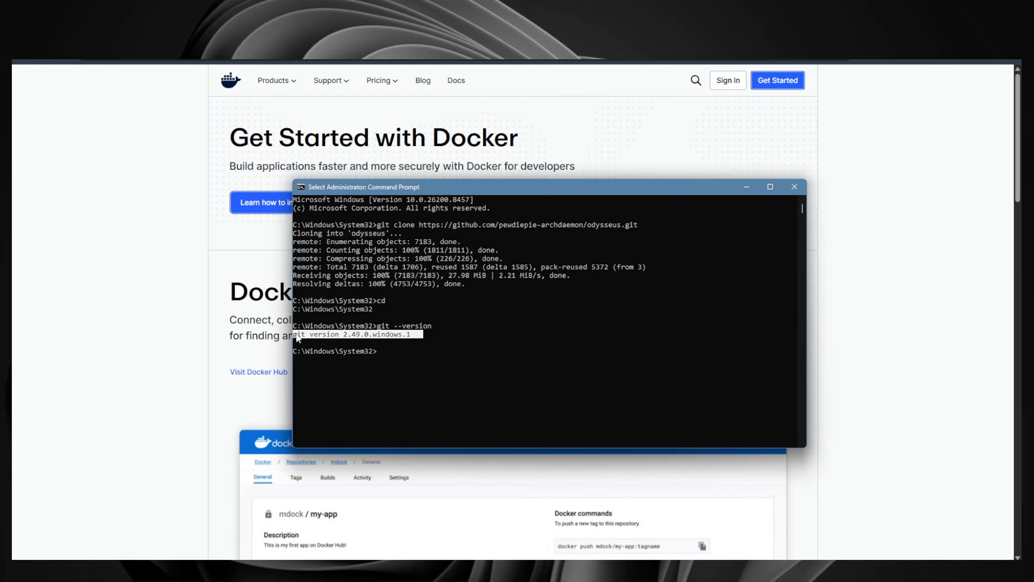
left_click(295, 335)
left_click(397, 353)
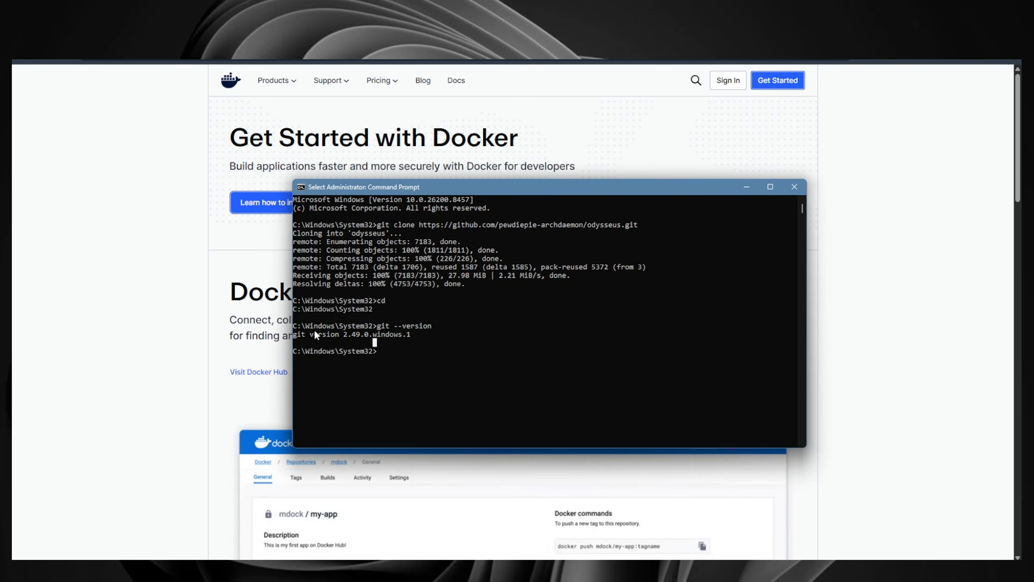
left_click(146, 310)
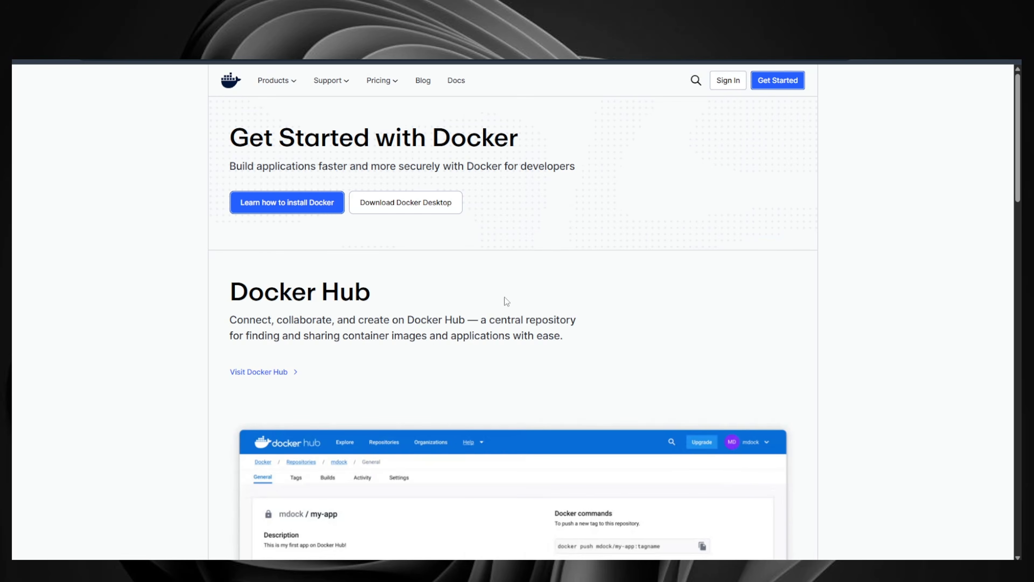
left_click(887, 61)
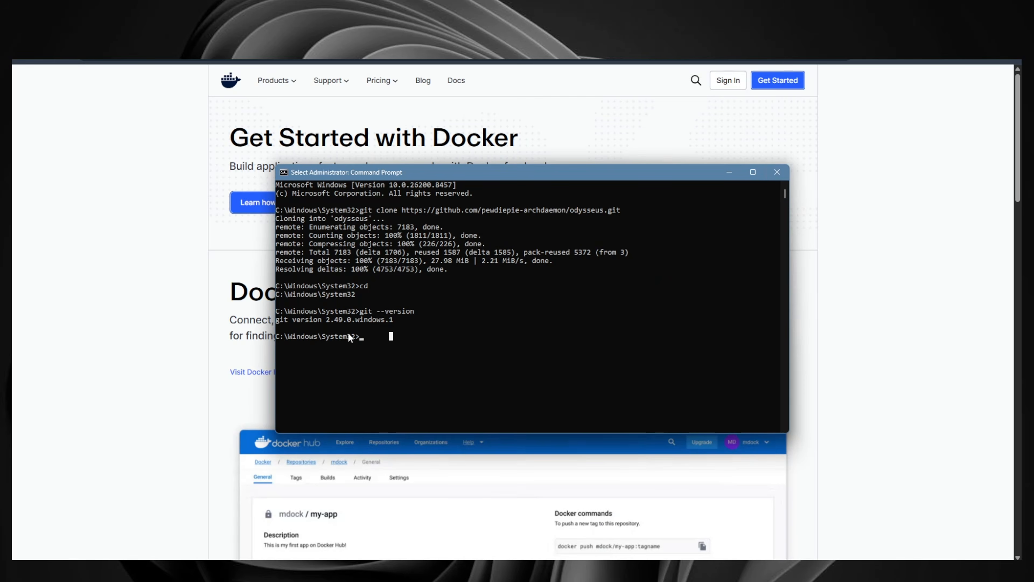
left_click(333, 336)
left_click(371, 336)
type("cd")
key("BackSpace")
key("BackSpace")
key("BackSpace")
key("BackSpace")
key("BackSpace")
key("BackSpace")
key("BackSpace")
key("BackSpace")
key("BackSpace")
key("BackSpace")
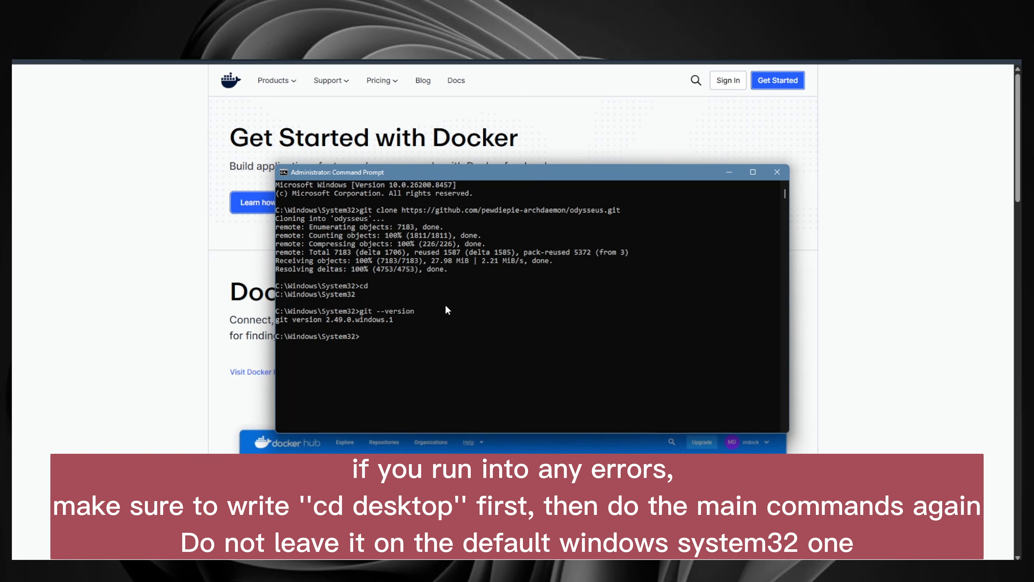
Step: Change into the cloned folder with cd odysseus
left_click(463, 210)
left_click(361, 340)
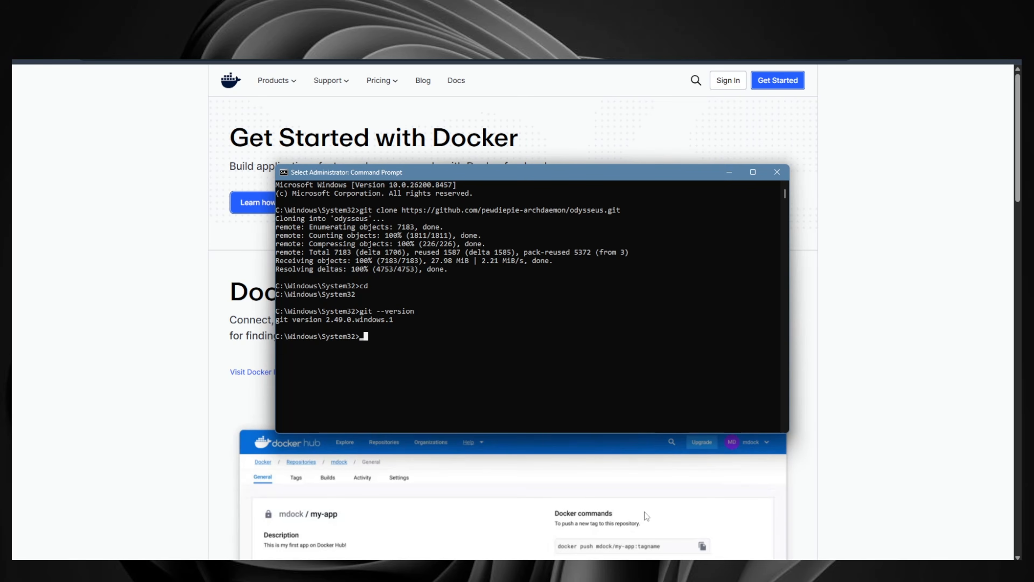
type("cd odysseus")
key("Return")
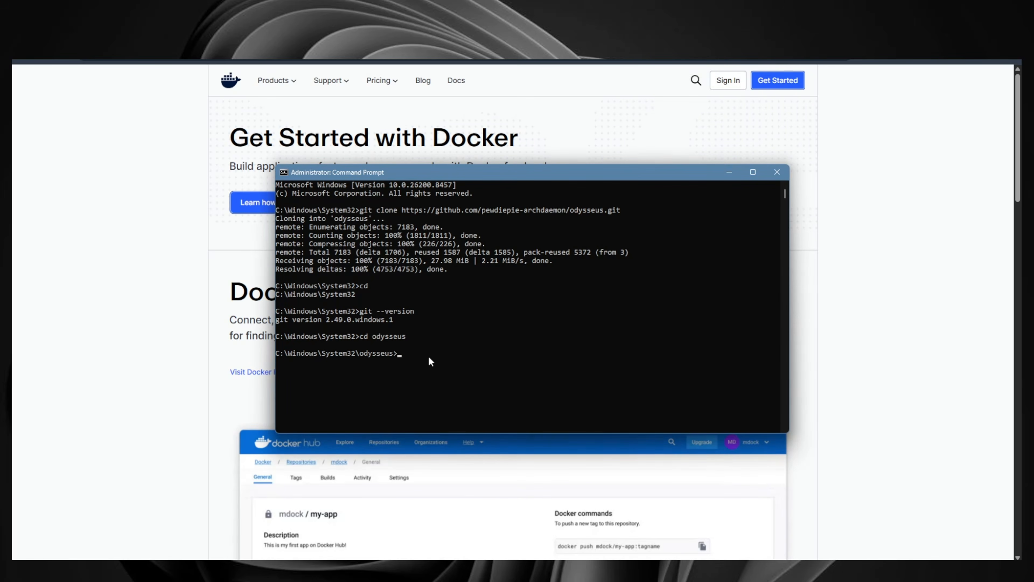
Step: Create the .env file from the example with copy .env.example .env
type("cp .env.example .env")
key("Return")
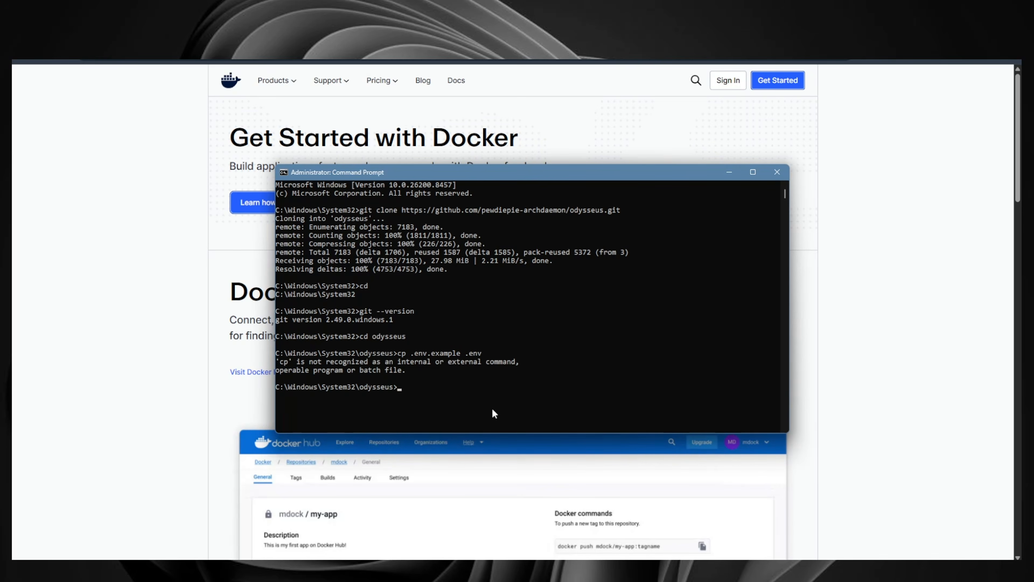
type("copy .env.example .env")
key("Return")
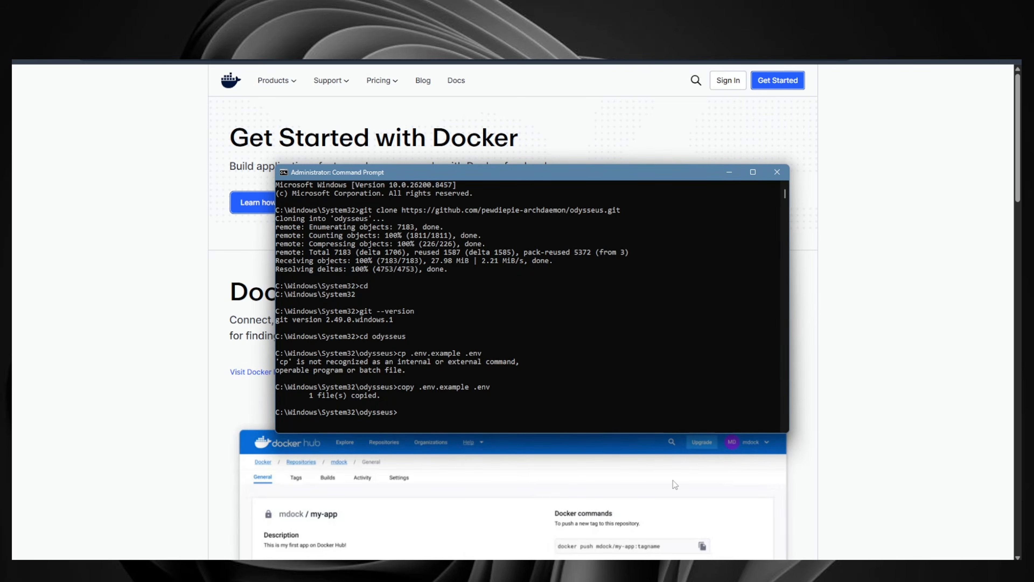
Step: Run the pasted Docker Compose command to build and start the Odysseus containers
type("docker compose up -d --build")
key("Return")
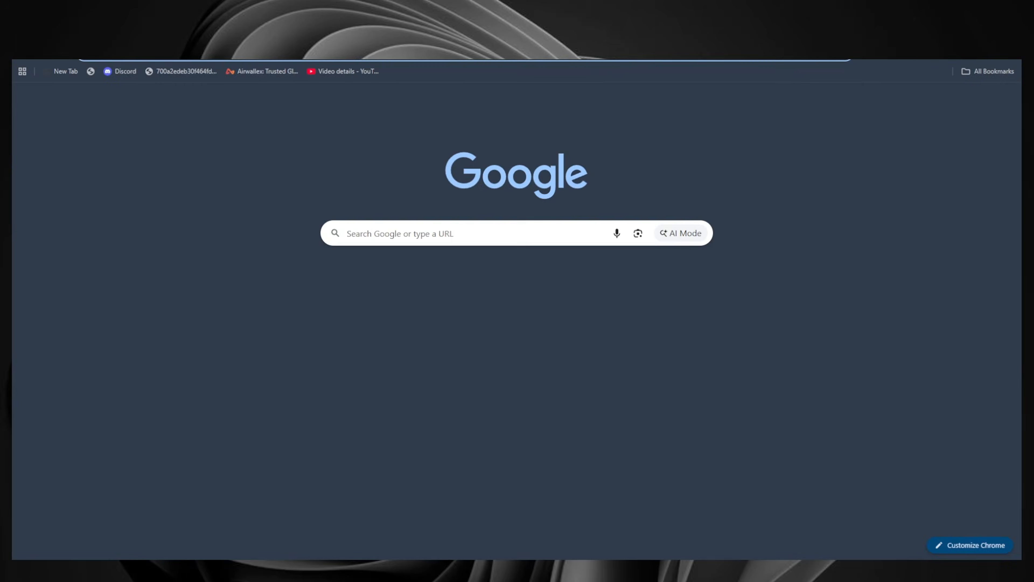
Step: Run docker compose logs odysseus and scroll back through the logs to find the temporary admin password
type("http://localhost:18080")
key("Return")
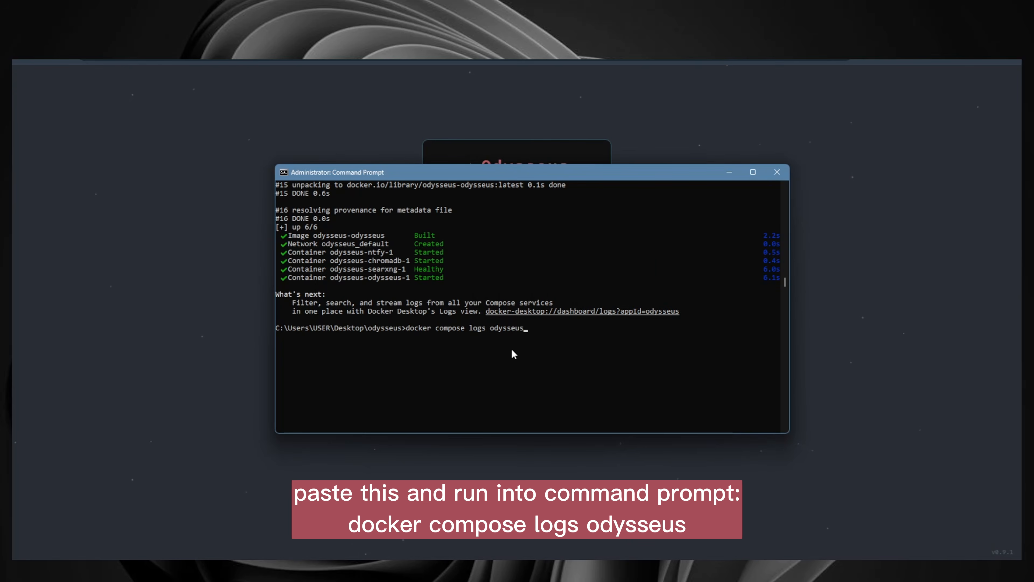
key("Return")
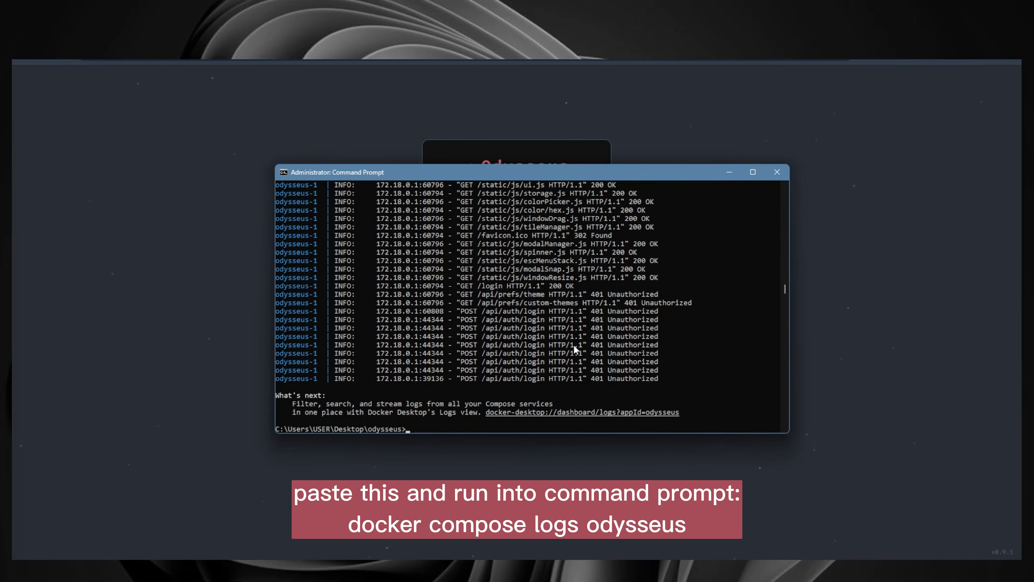
scroll(531, 350, "up", 4)
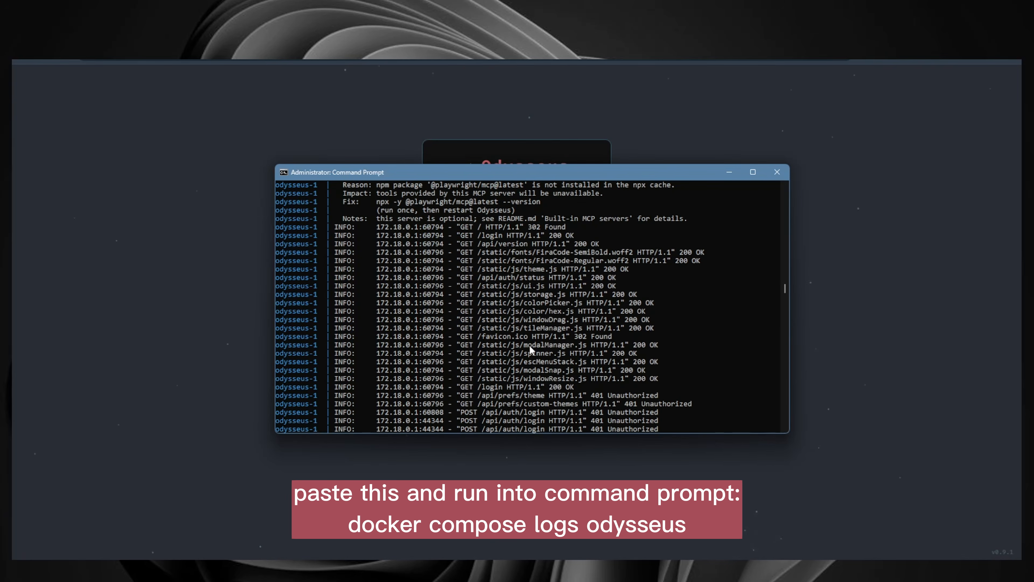
scroll(531, 344, "up", 10)
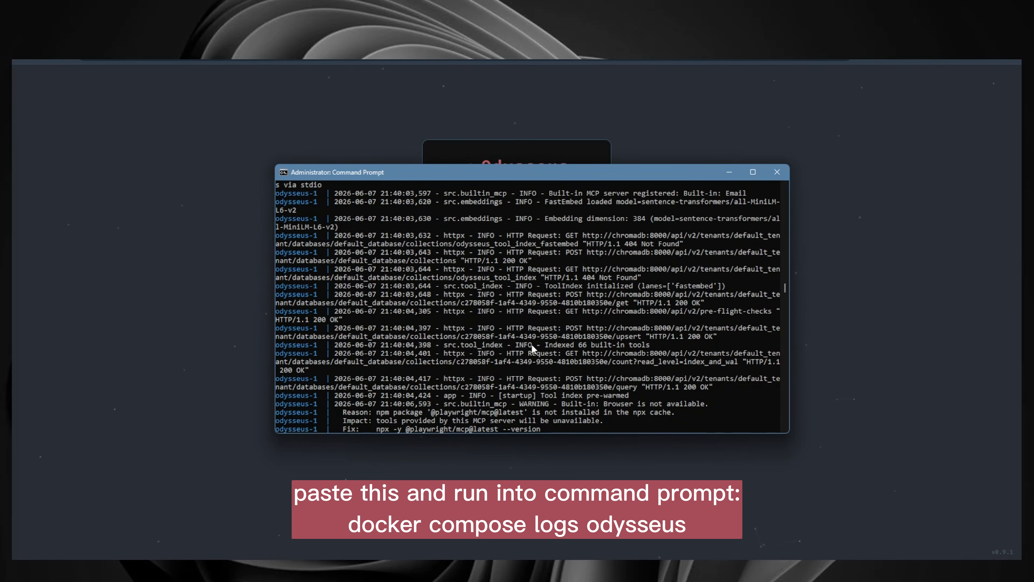
scroll(531, 343, "up", 15)
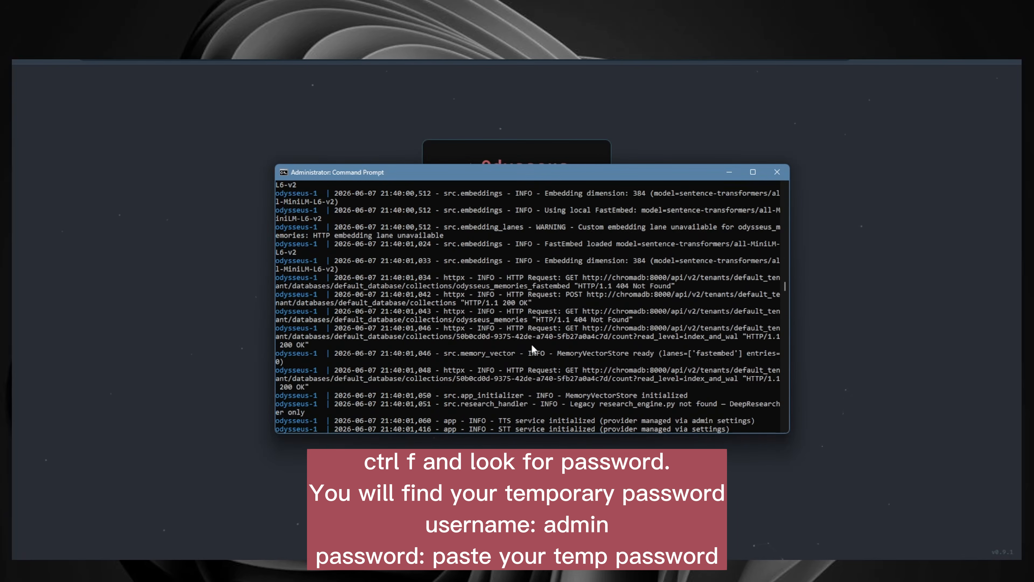
scroll(531, 343, "up", 15)
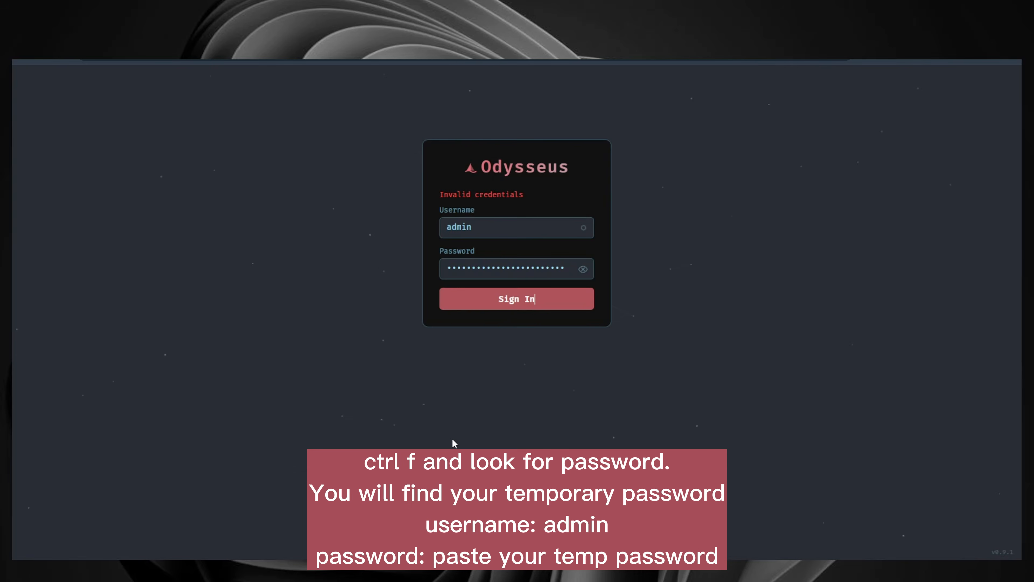
Step: Copy the temporary admin password from the container logs
key("alt+Tab")
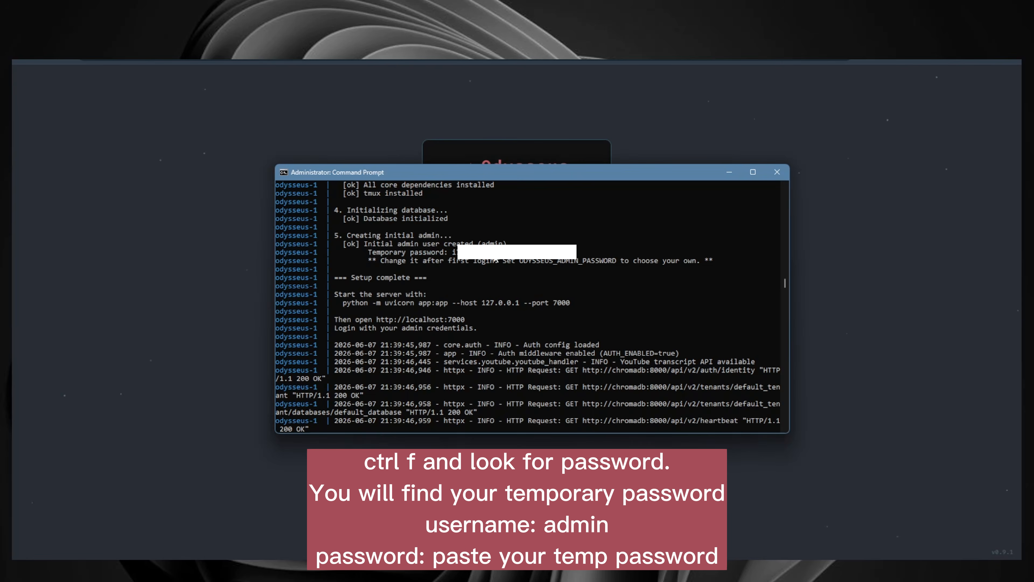
left_click_drag(454, 252, 498, 257)
key("ctrl+c")
double_click(499, 253)
key("ctrl+c")
key("alt+Tab")
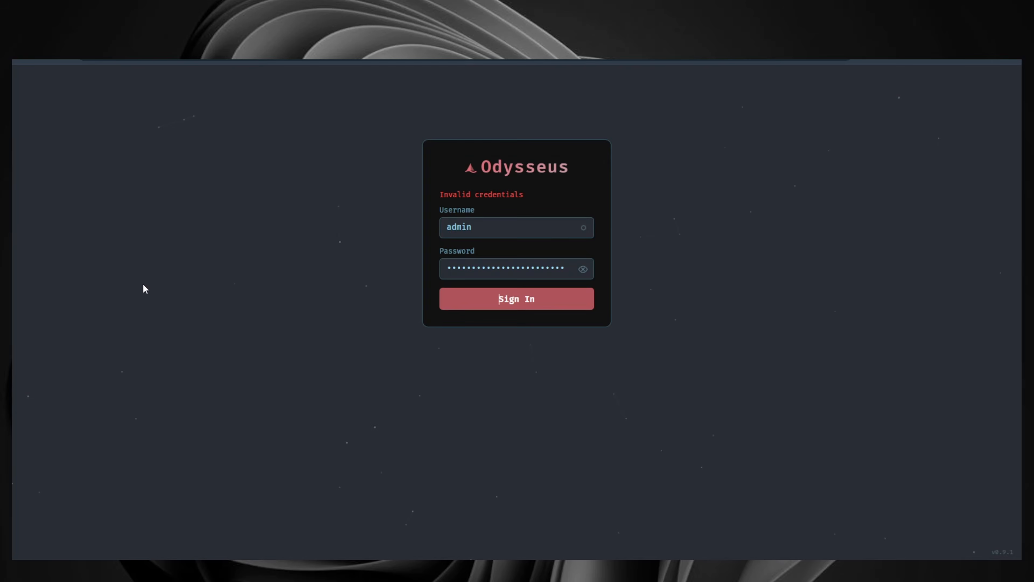
Step: Sign in to Odysseus as admin with the pasted temporary password
left_click(460, 272)
key("ctrl+a")
key("ctrl+v")
key("ctrl+a")
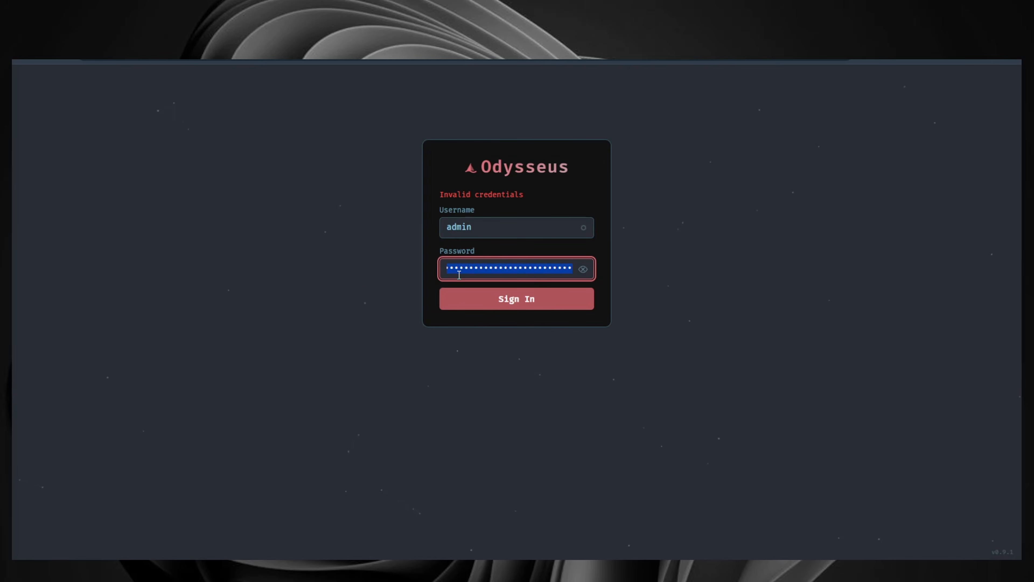
key("ctrl+v")
left_click(535, 309)
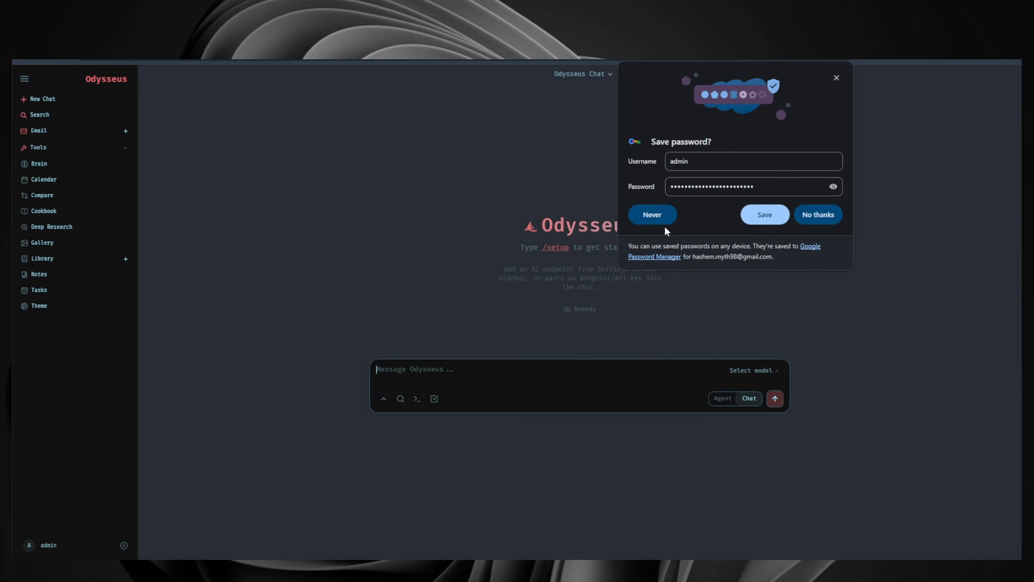
Step: Change the admin password in account settings, entering the temporary password and a new password twice
left_click(834, 79)
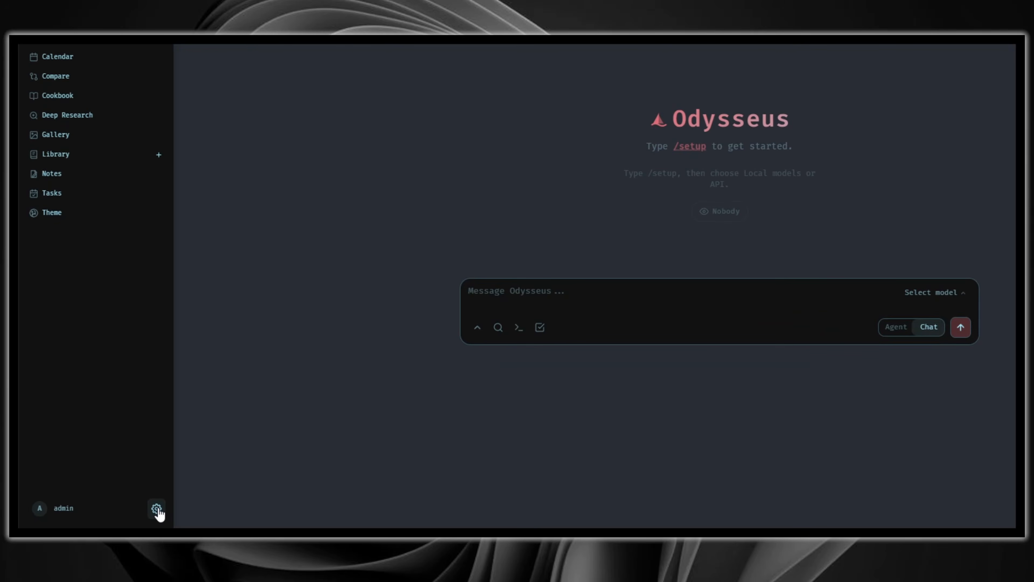
left_click(157, 508)
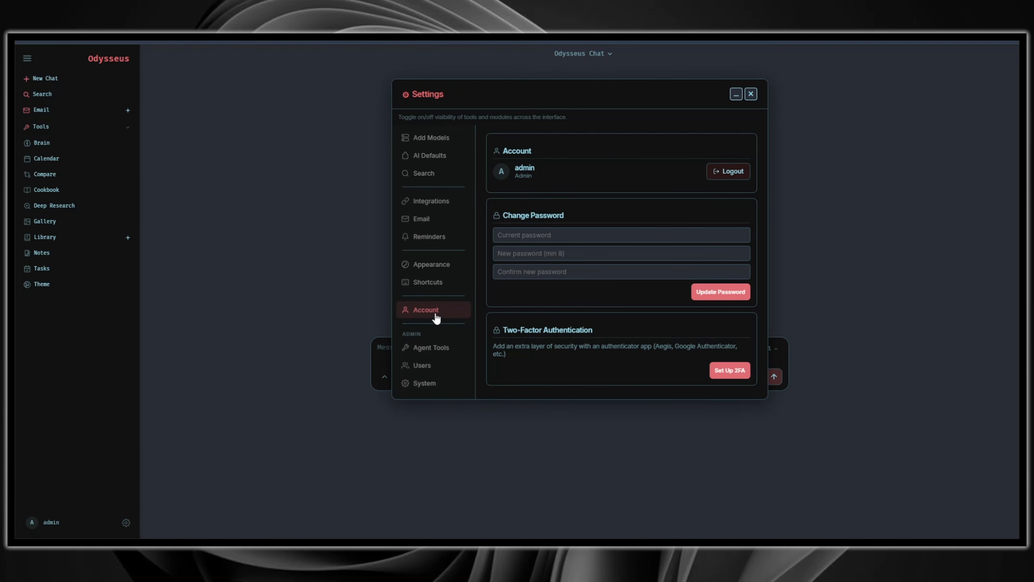
left_click(547, 231)
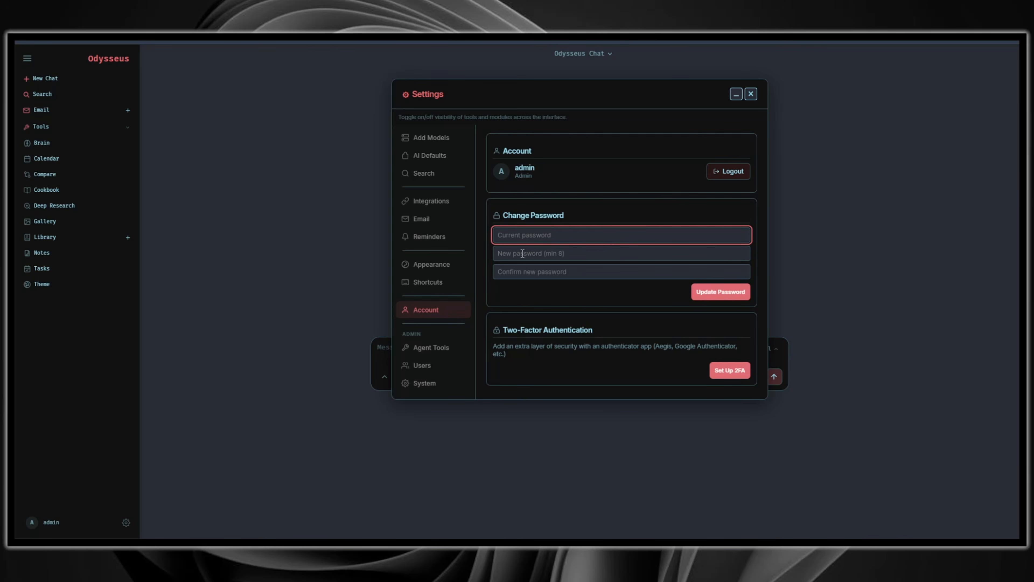
key("ctrl+v")
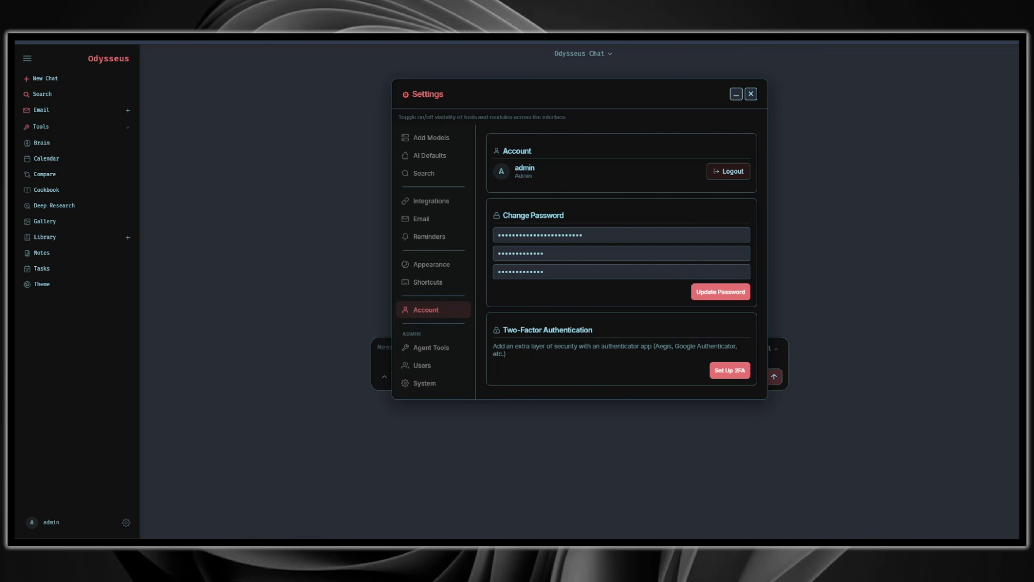
left_click(604, 274)
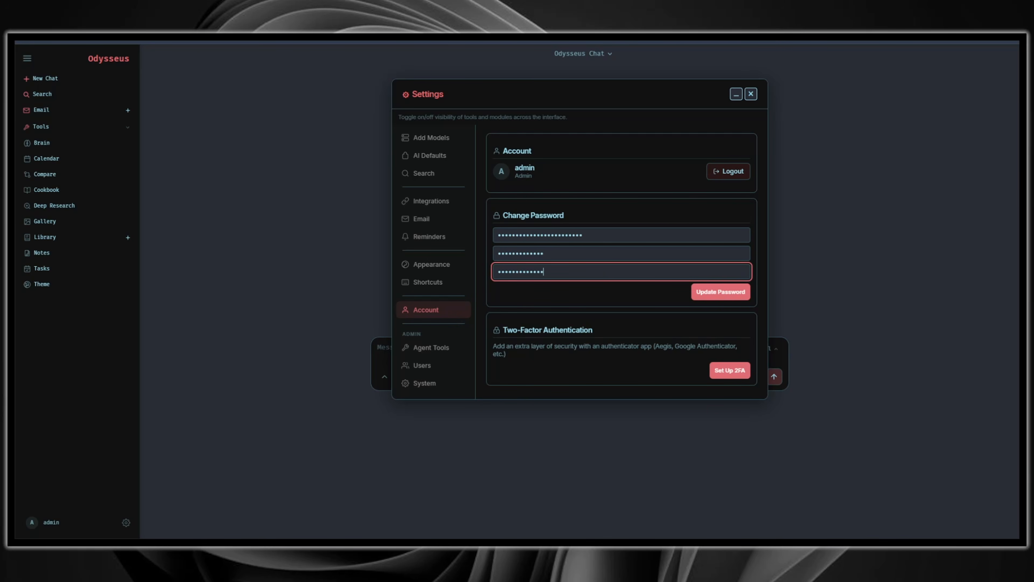
left_click(723, 300)
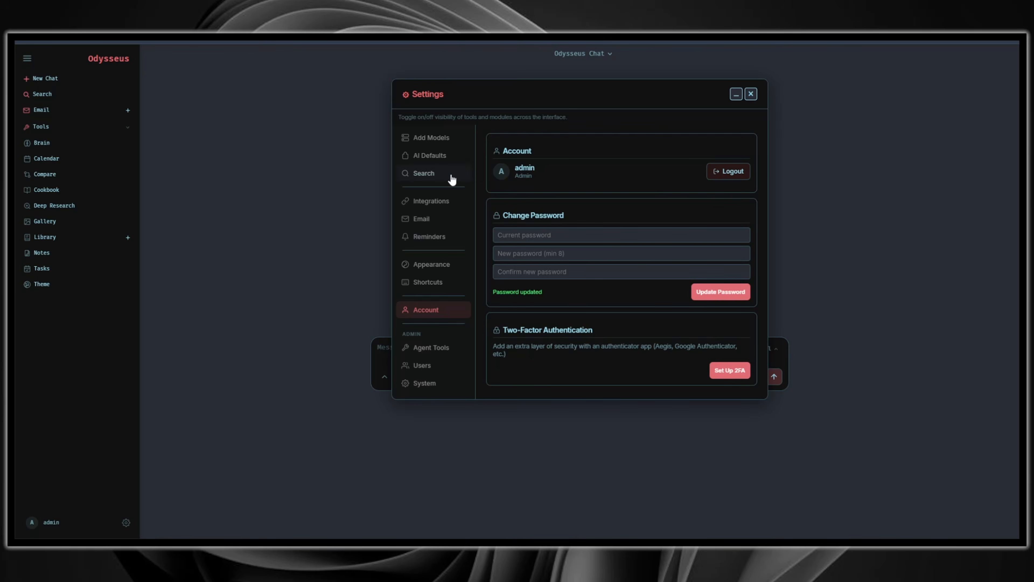
Step: Start adding an API model endpoint and choose OpenRouter as the provider
left_click(447, 140)
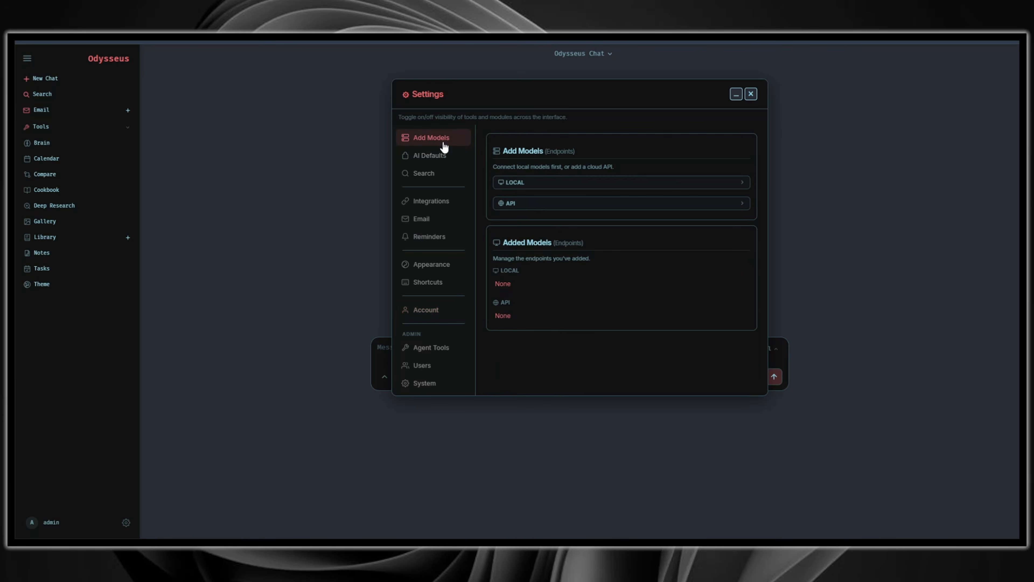
left_click(530, 207)
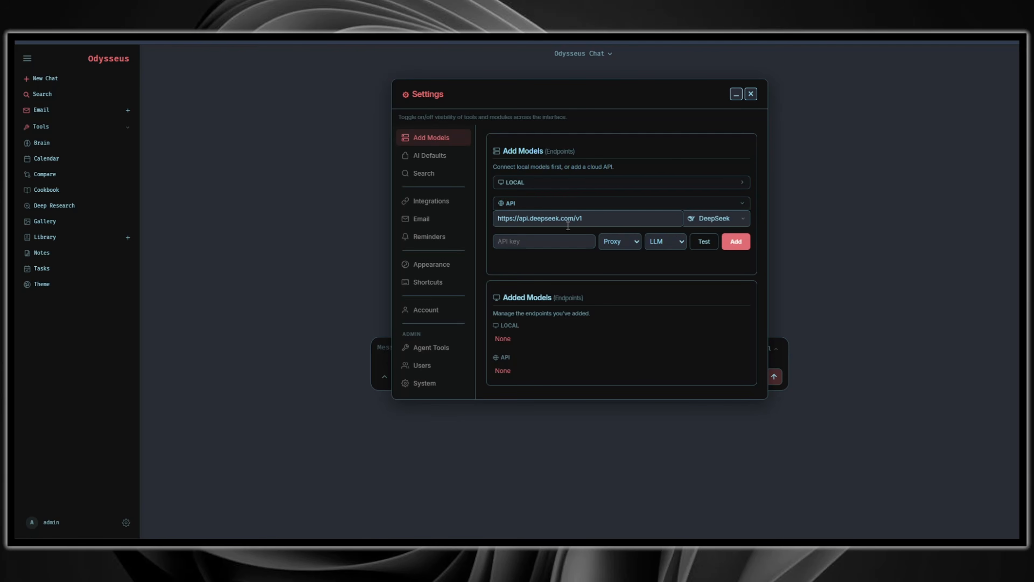
left_click(726, 224)
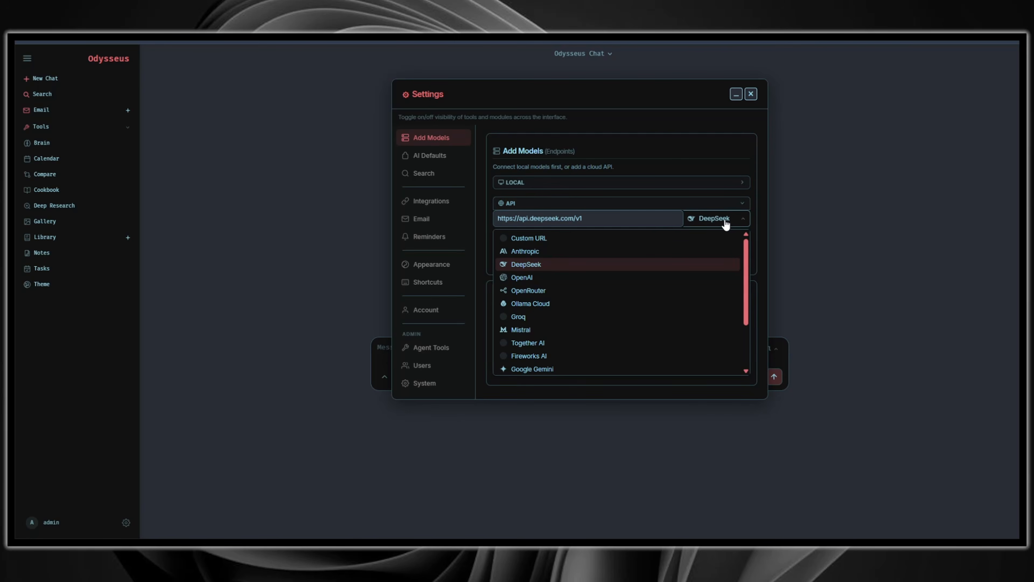
left_click(586, 291)
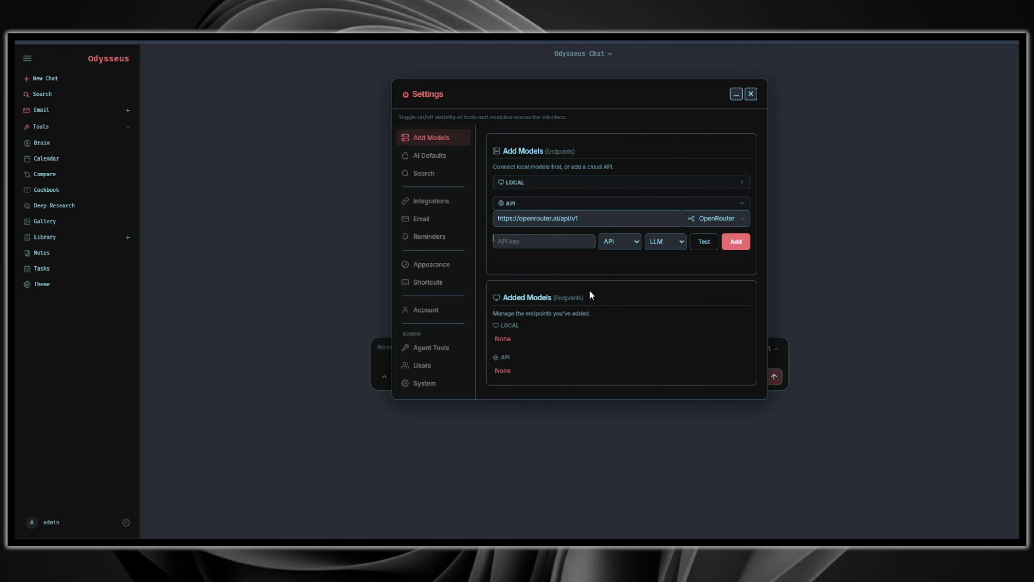
triple_click(577, 218)
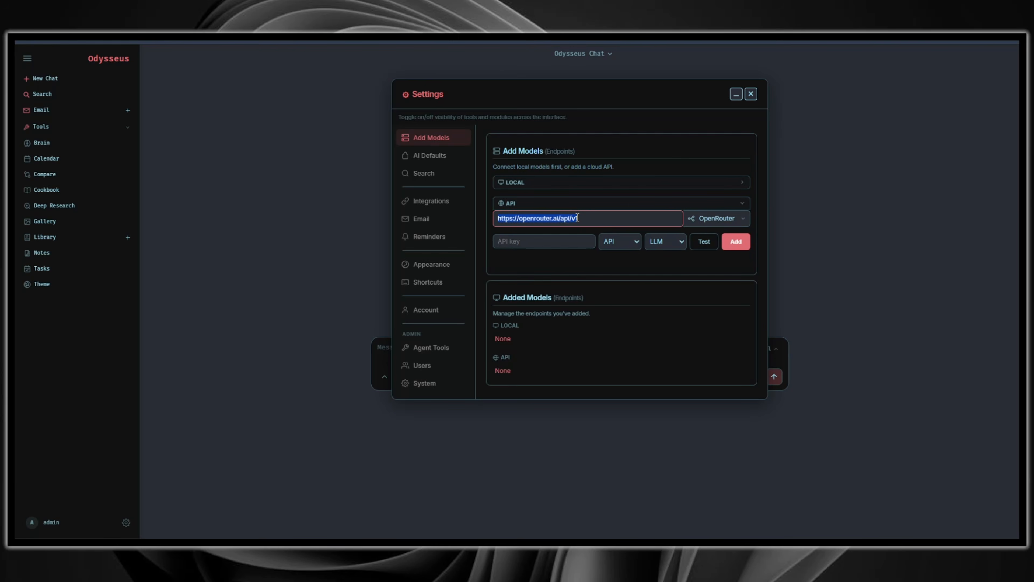
left_click(594, 220)
triple_click(505, 220)
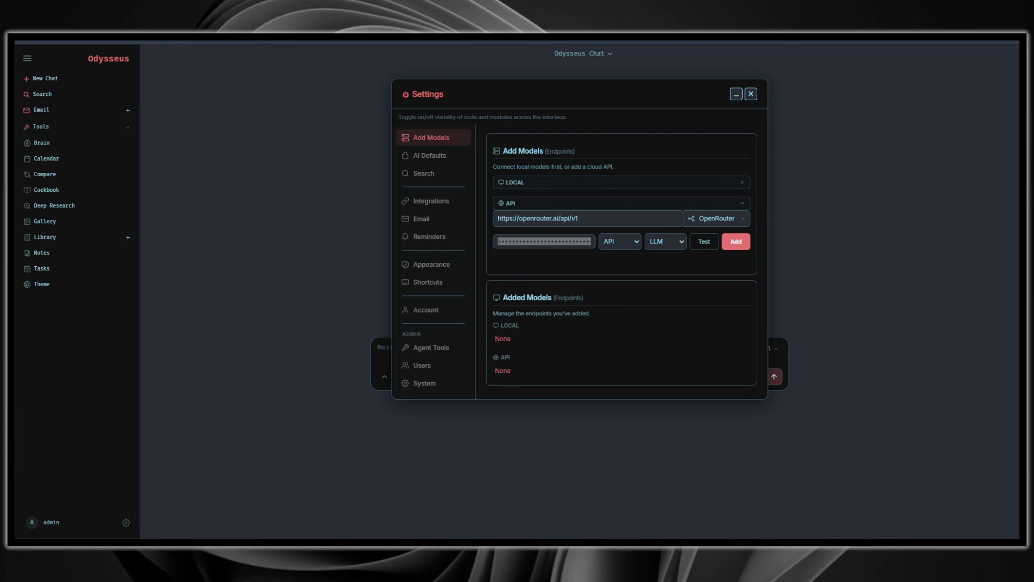
left_click(547, 244)
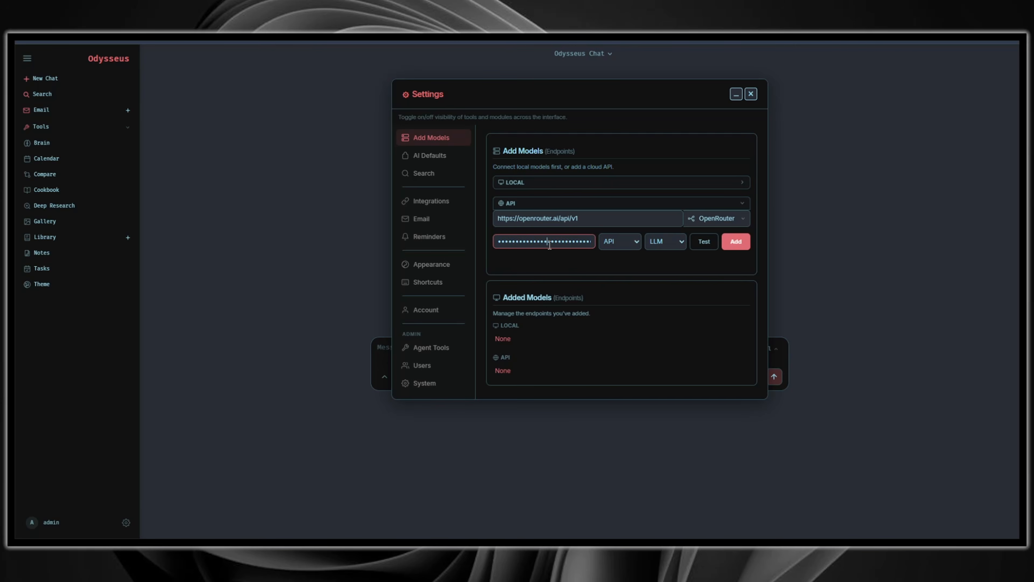
left_click(641, 241)
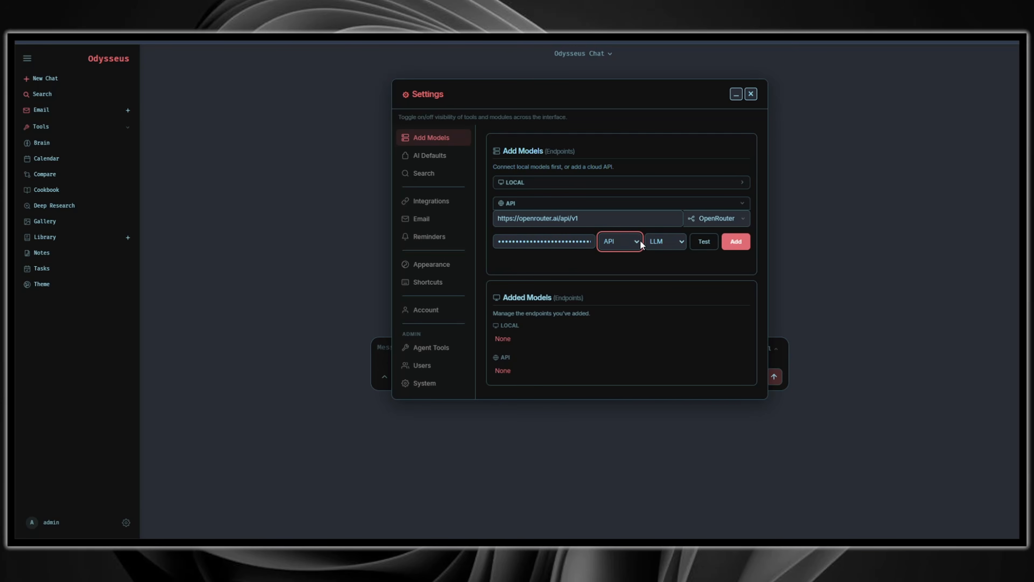
left_click(733, 241)
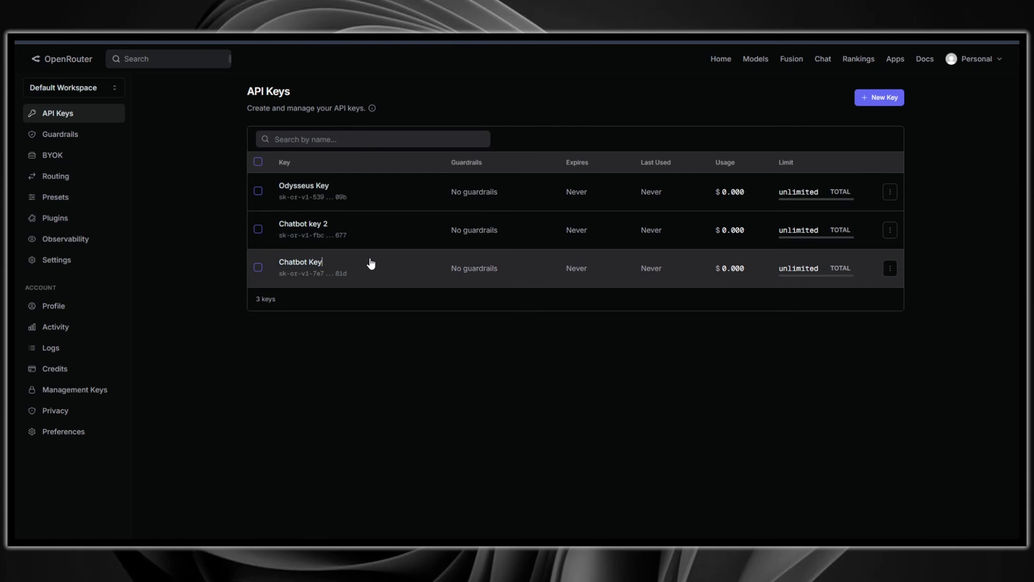
Step: Close settings, select the nemotron-3.5-content model for the chat and send the message "Hey"
left_click(371, 264)
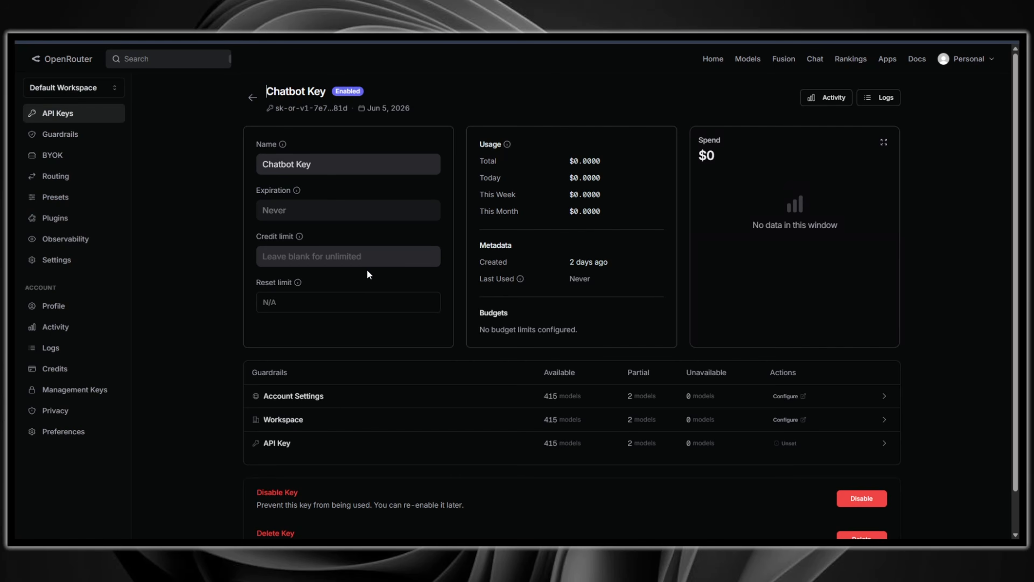
left_click(335, 401)
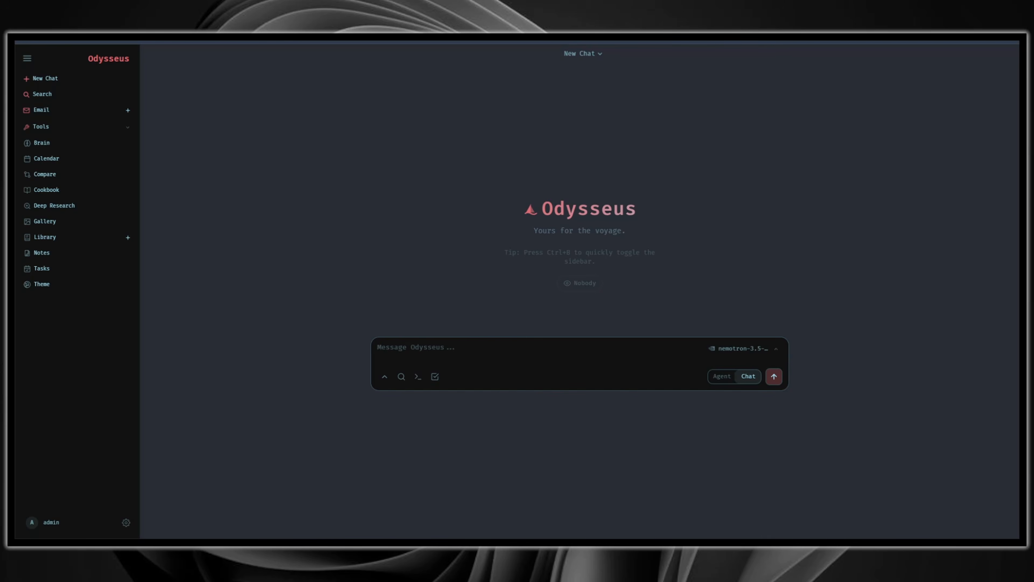
left_click(727, 349)
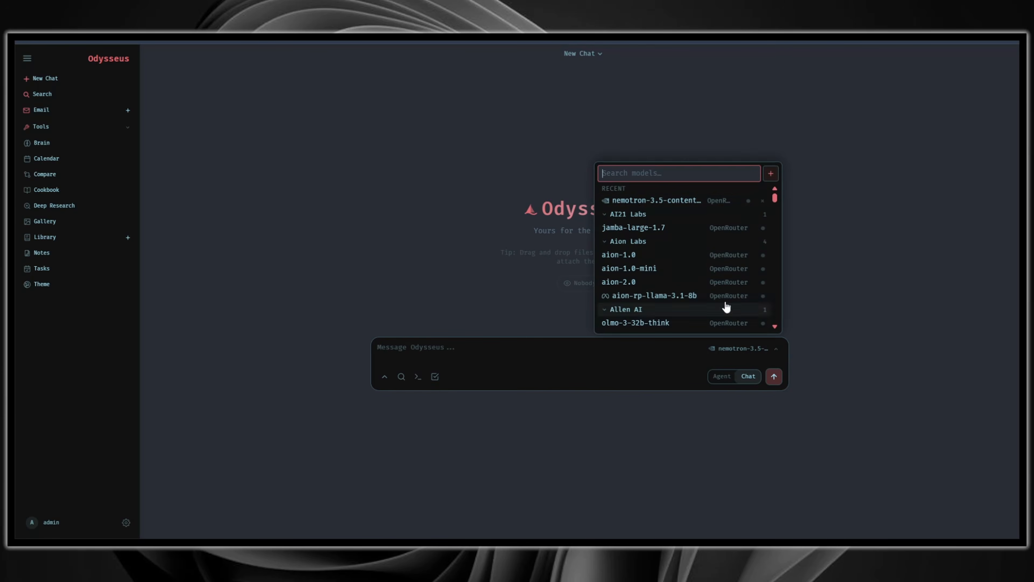
left_click(692, 204)
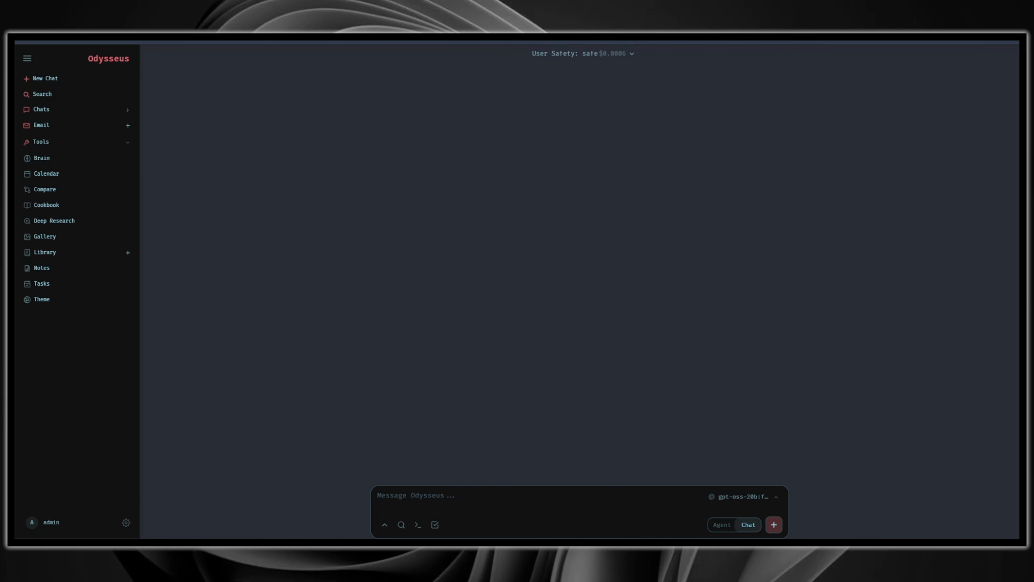
type("Hey")
key("Return")
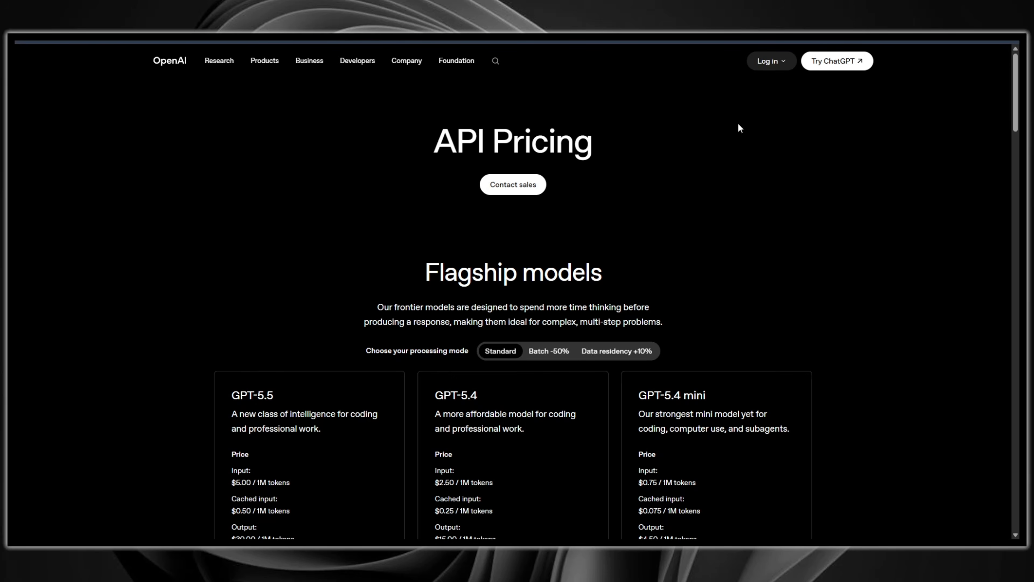
Step: Review the flagship model prices on the OpenAI API pricing page
scroll(586, 172, "down", 2)
scroll(586, 172, "down", 2)
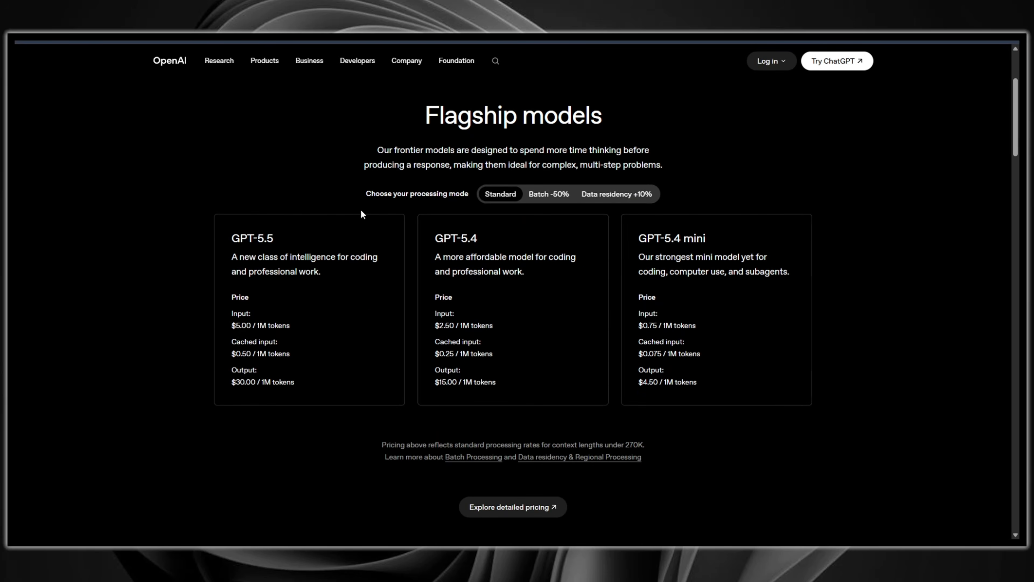
triple_click(269, 325)
left_click(349, 317)
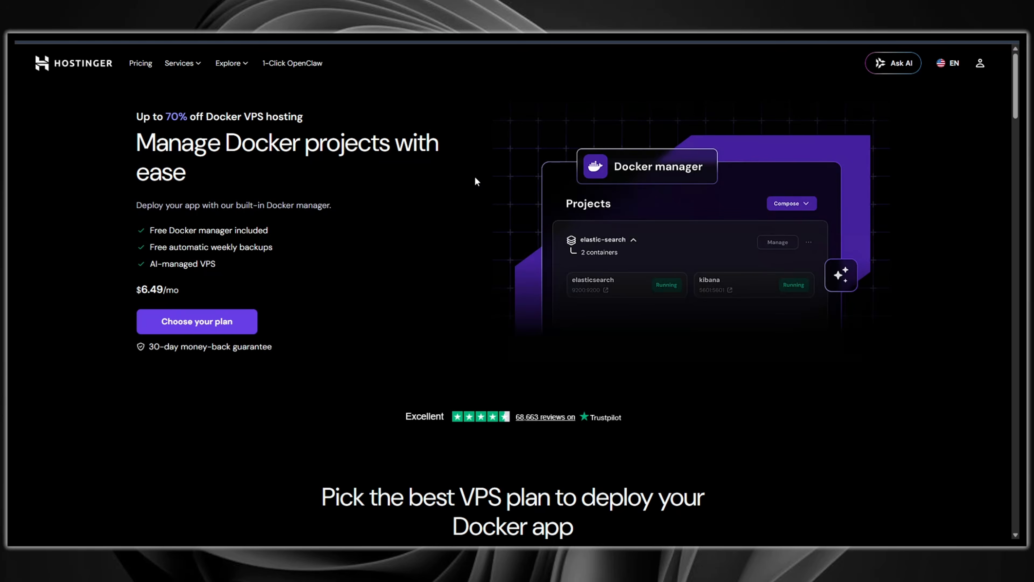
Step: Read the Hostinger Docker VPS hosting offer
left_click_drag(134, 118, 302, 119)
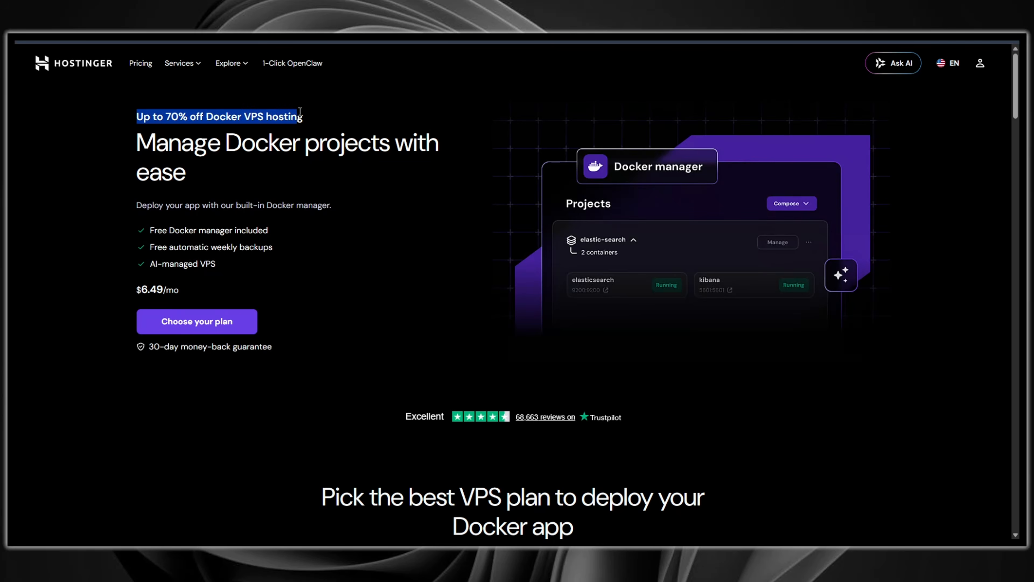
left_click(301, 122)
triple_click(310, 134)
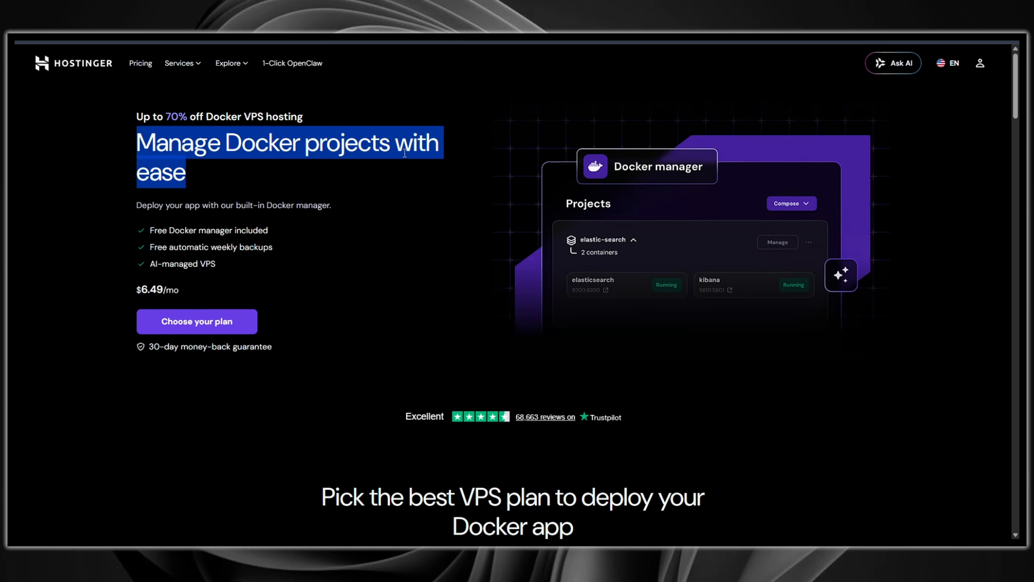
left_click(439, 183)
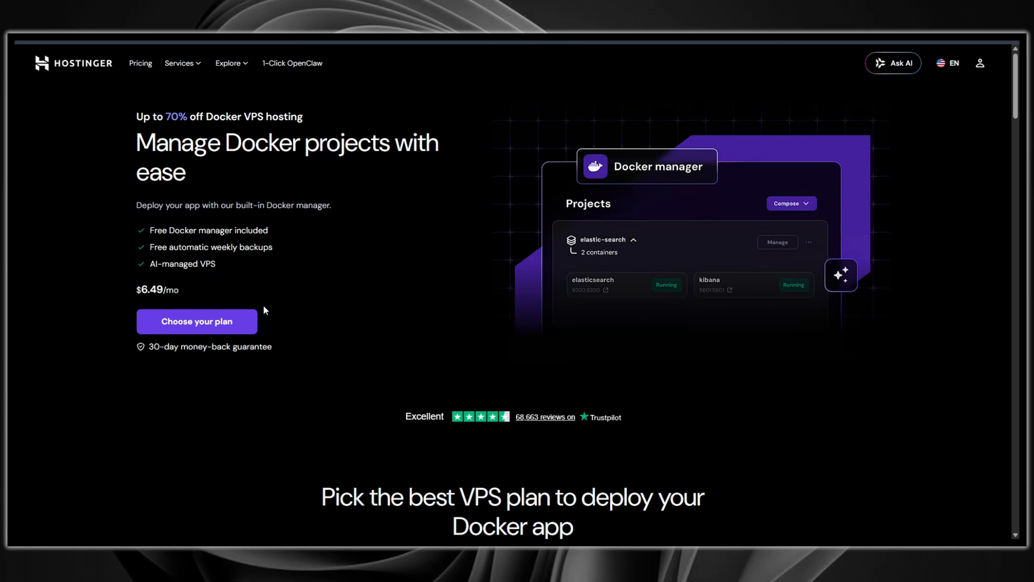
scroll(265, 310, "down", 10)
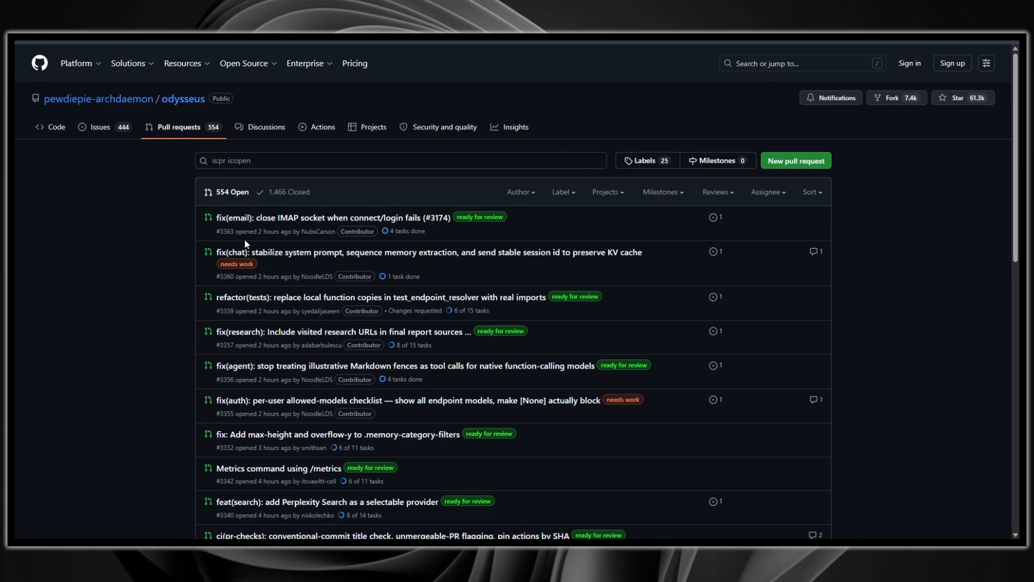
Step: Scroll through the open pull requests of the odysseus GitHub repository
scroll(142, 258, "down", 10)
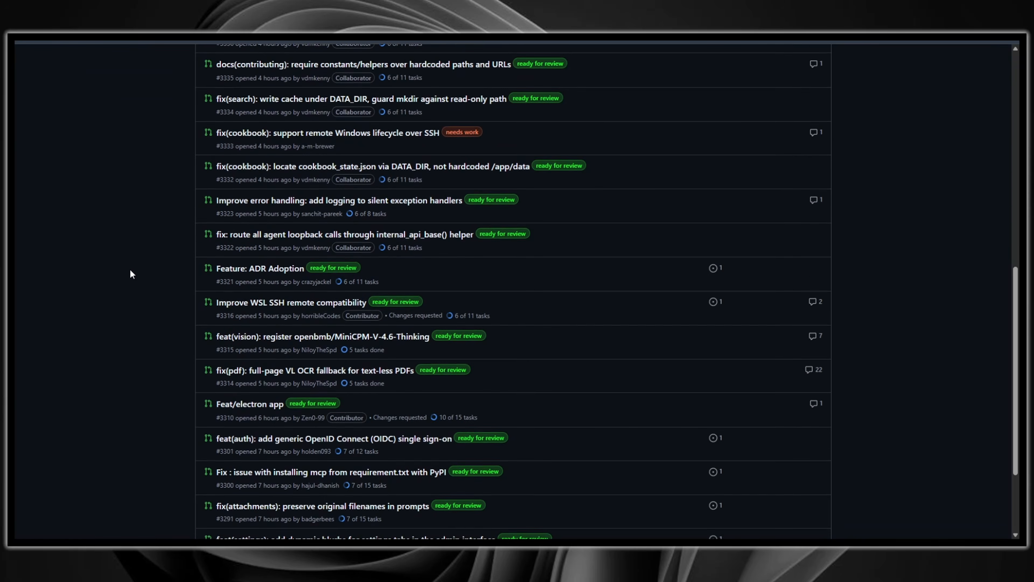
scroll(133, 279, "down", 3)
scroll(132, 278, "up", 10)
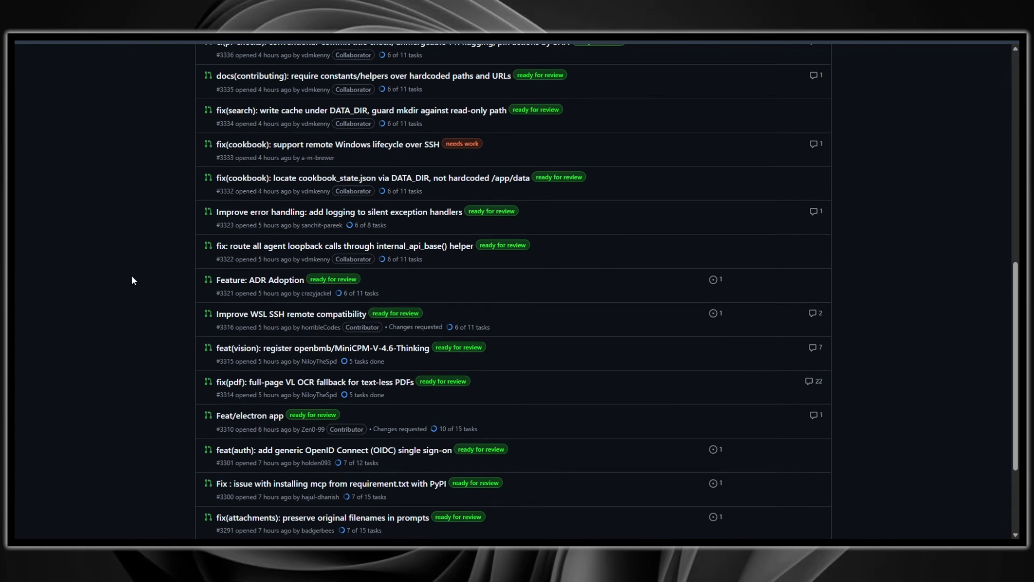
scroll(138, 279, "up", 5)
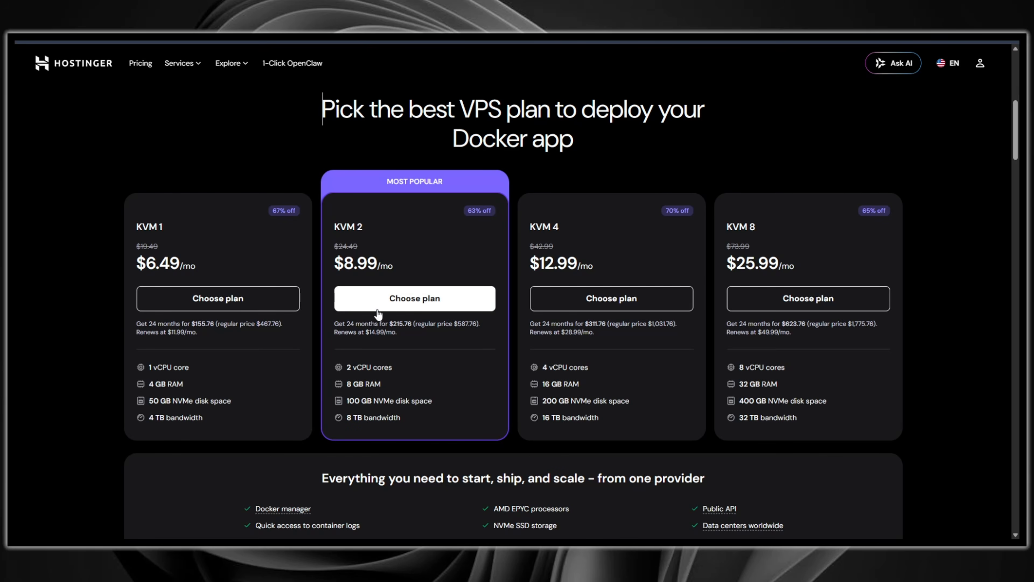
Step: Choose the KVM 2 Docker VPS plan and complete the 24-month payment
scroll(340, 210, "up", 8)
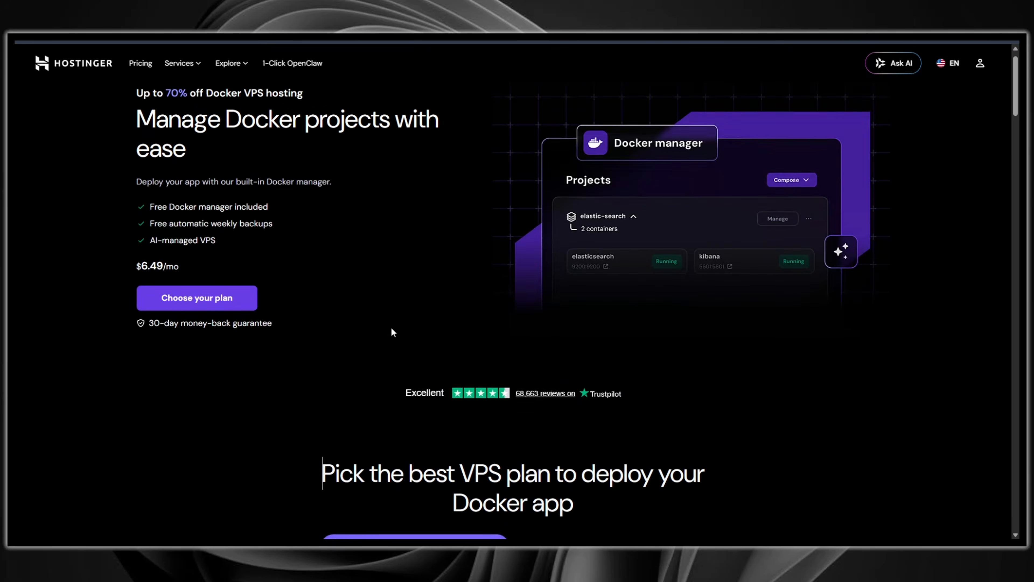
scroll(392, 332, "down", 8)
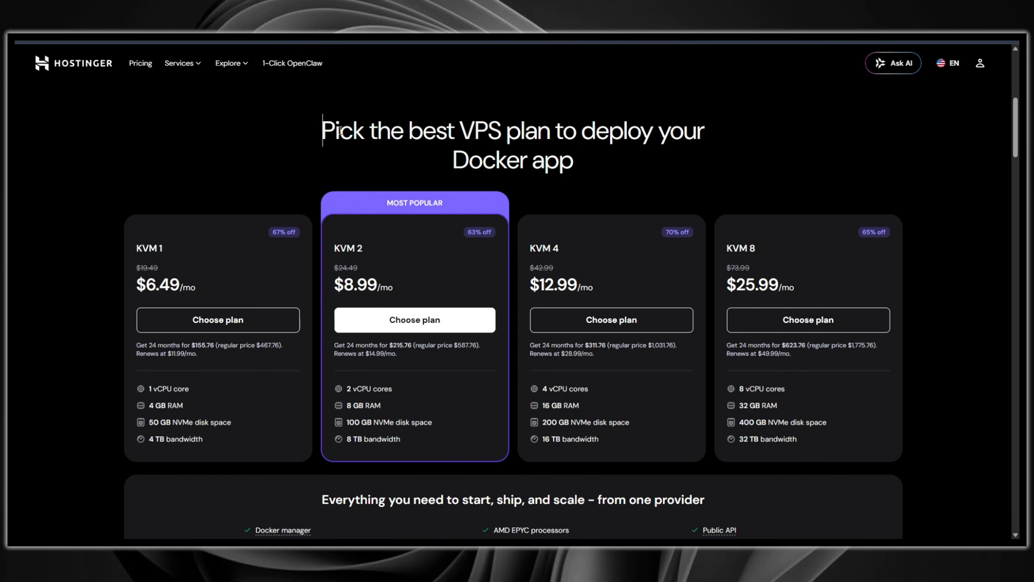
left_click(413, 321)
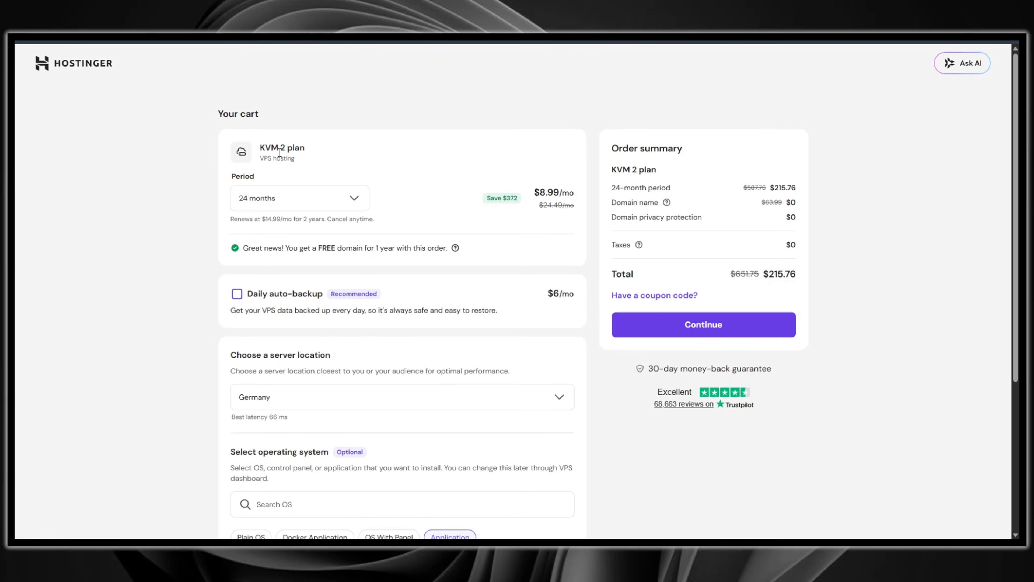
scroll(183, 202, "down", 5)
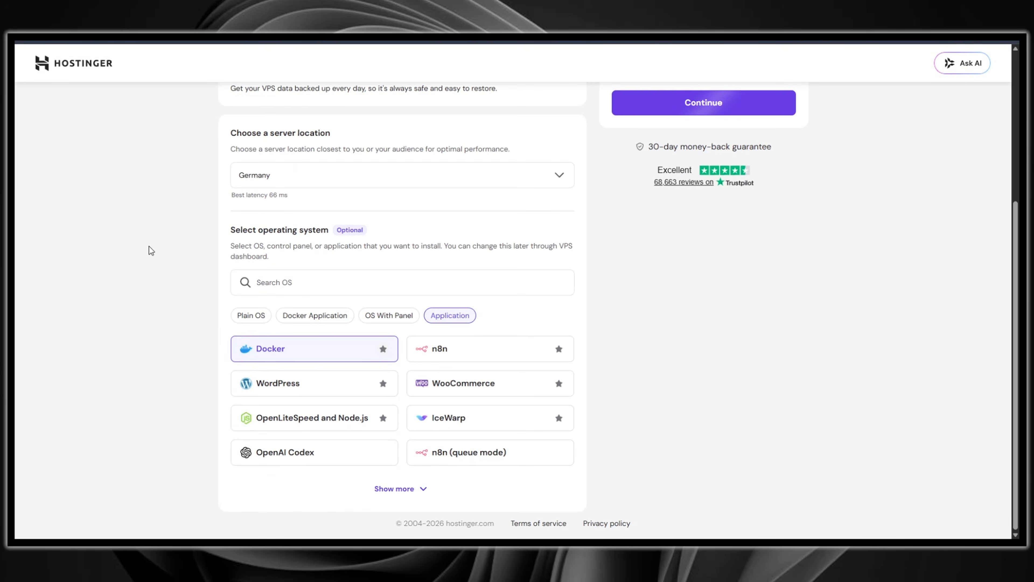
left_click(251, 315)
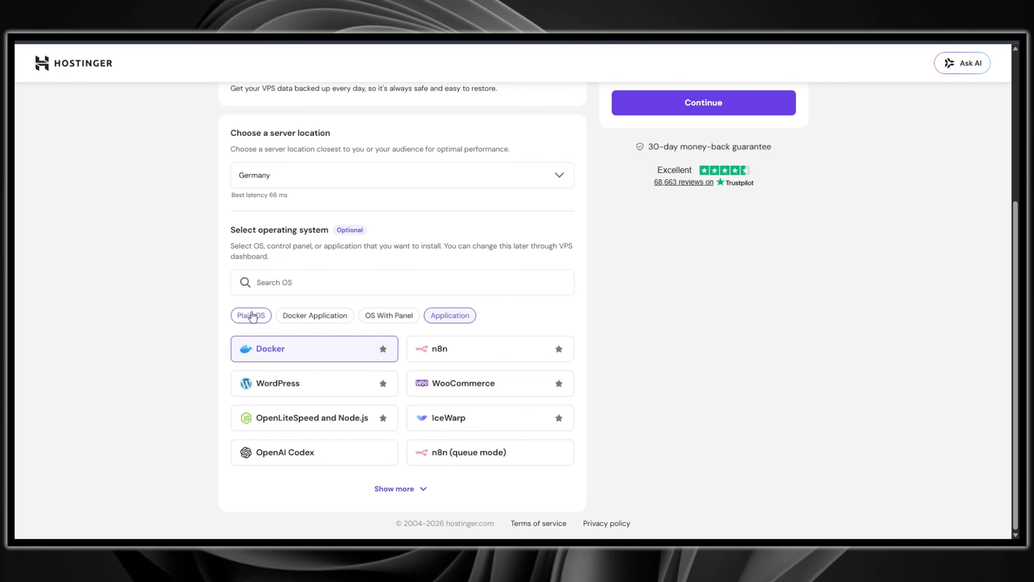
left_click(468, 385)
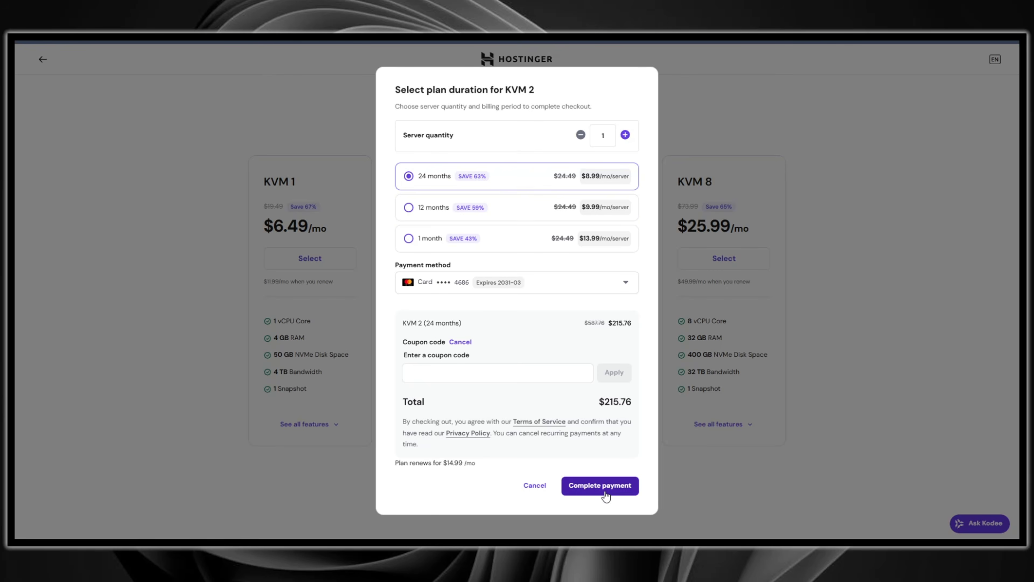
left_click(599, 486)
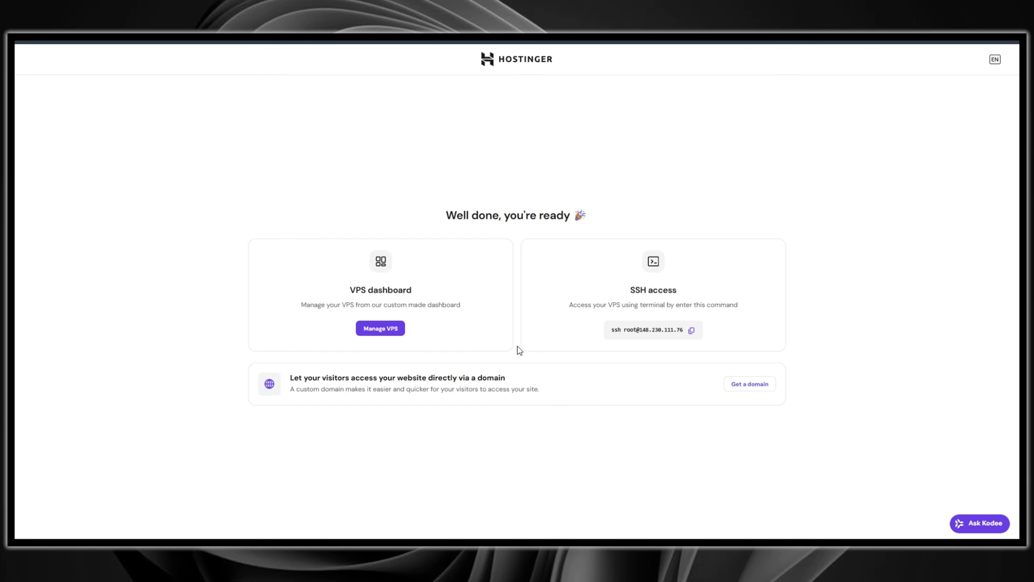
Step: Open the new VPS's terminal and SSH into the server as root, accepting the host fingerprint
left_click(380, 328)
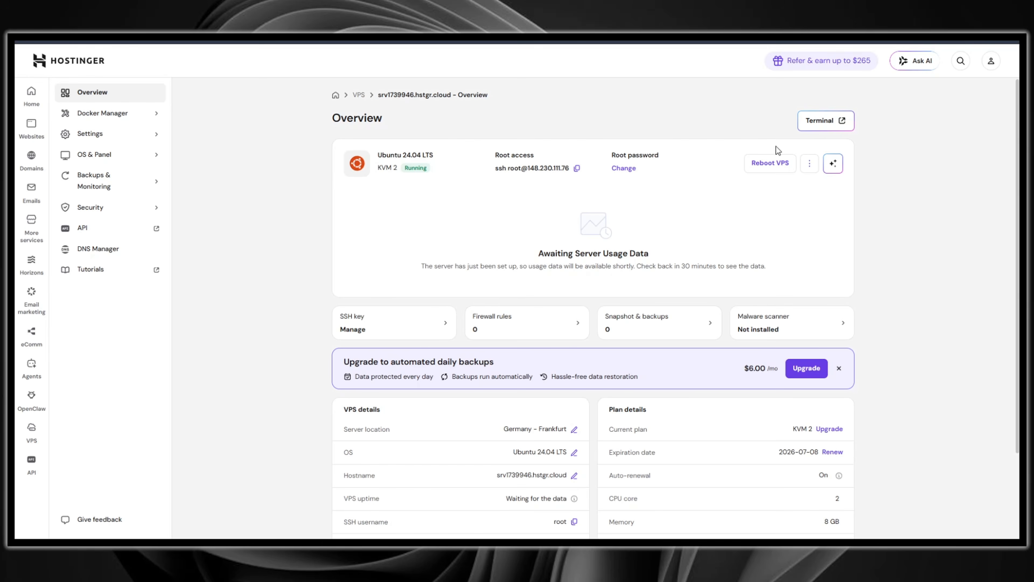
left_click(817, 120)
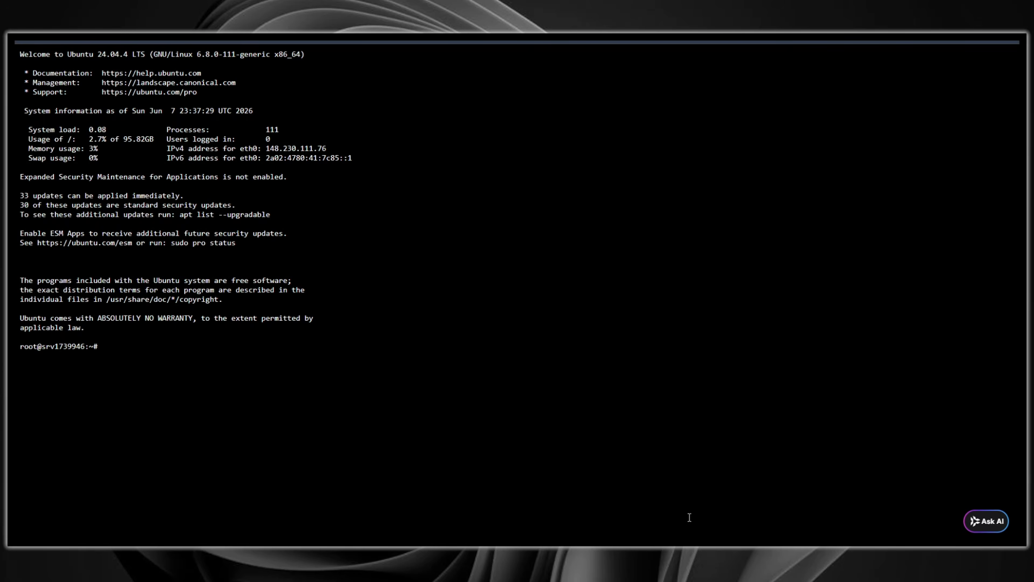
key("ctrl+v")
key("Return")
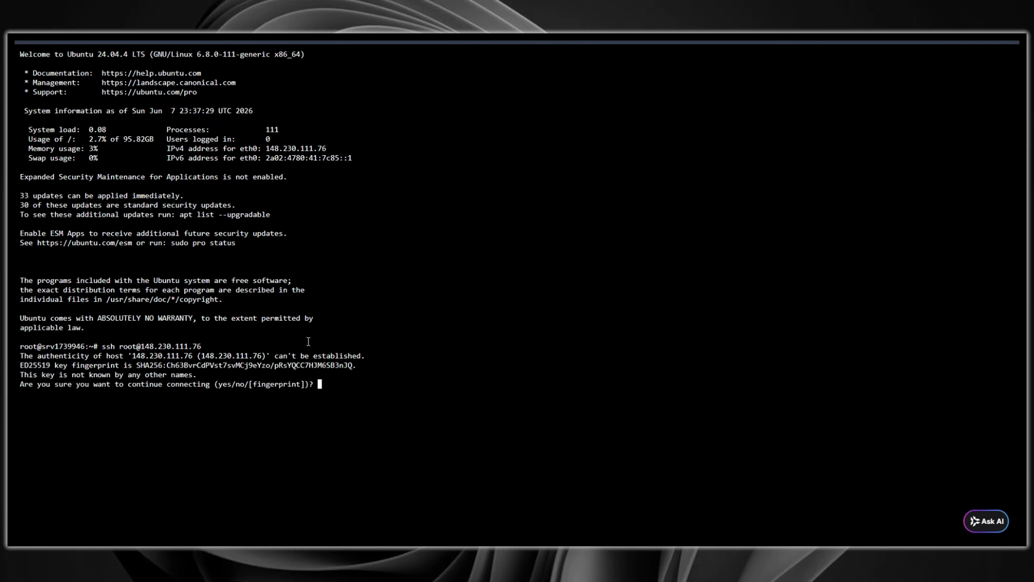
type("yes")
key("Return")
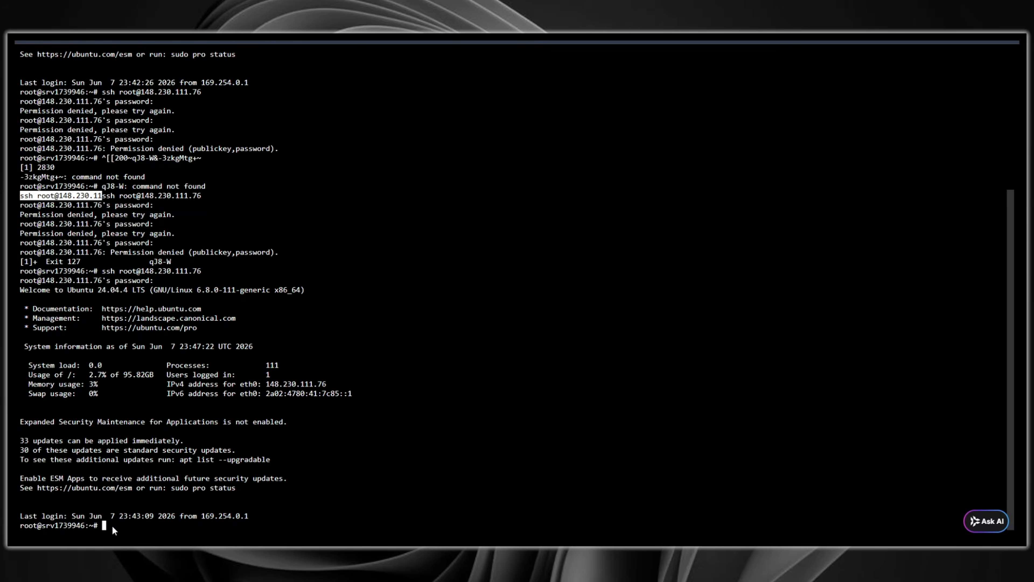
Step: Check the docker, docker compose and git versions and change into /opt
type("docker --version docker compose version git --version")
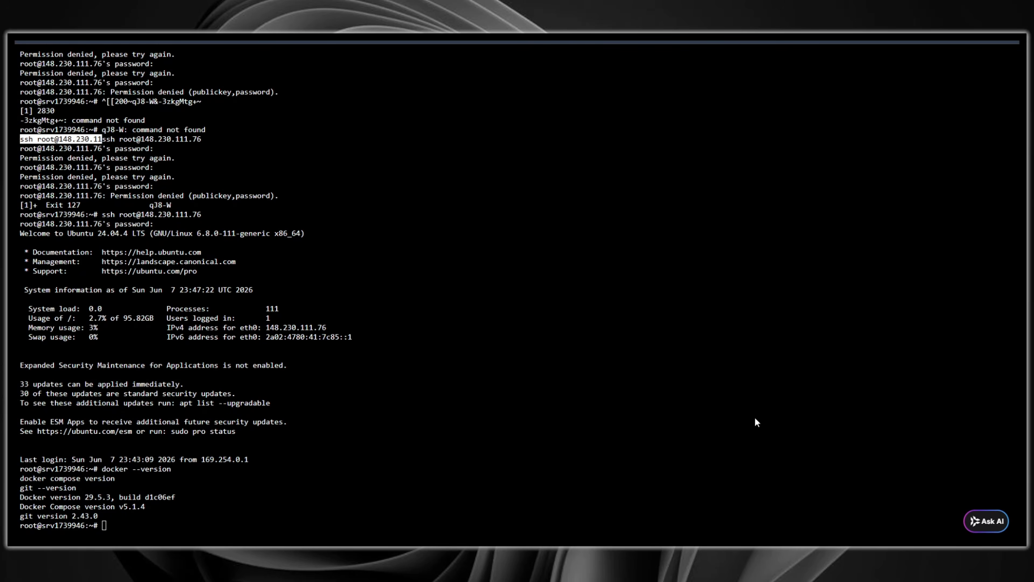
type("cd /opt")
key("Return")
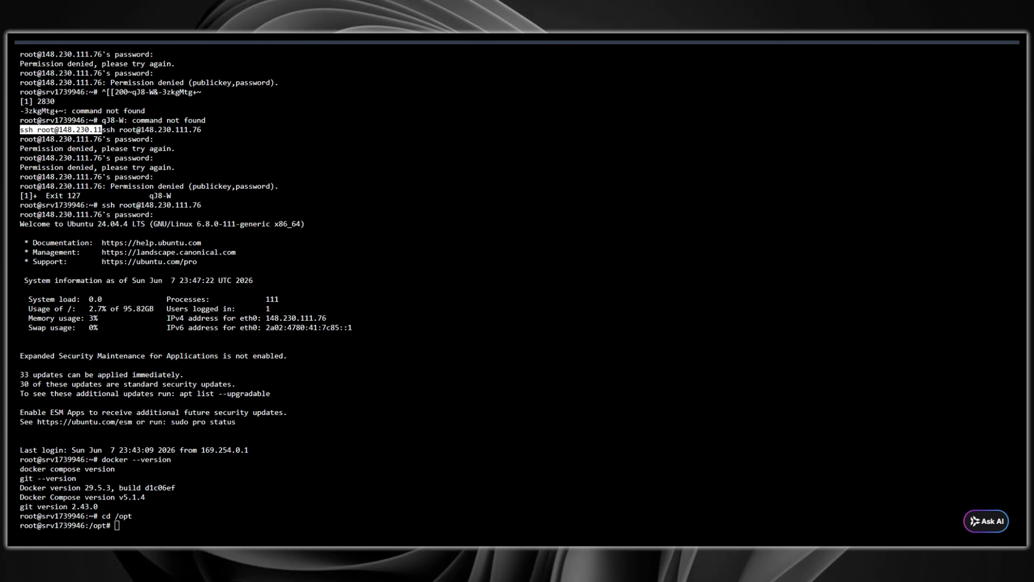
Step: Clone the odysseus GitHub repository into /opt and change into the new odysseus folder
type("cd odysseus")
key("Return")
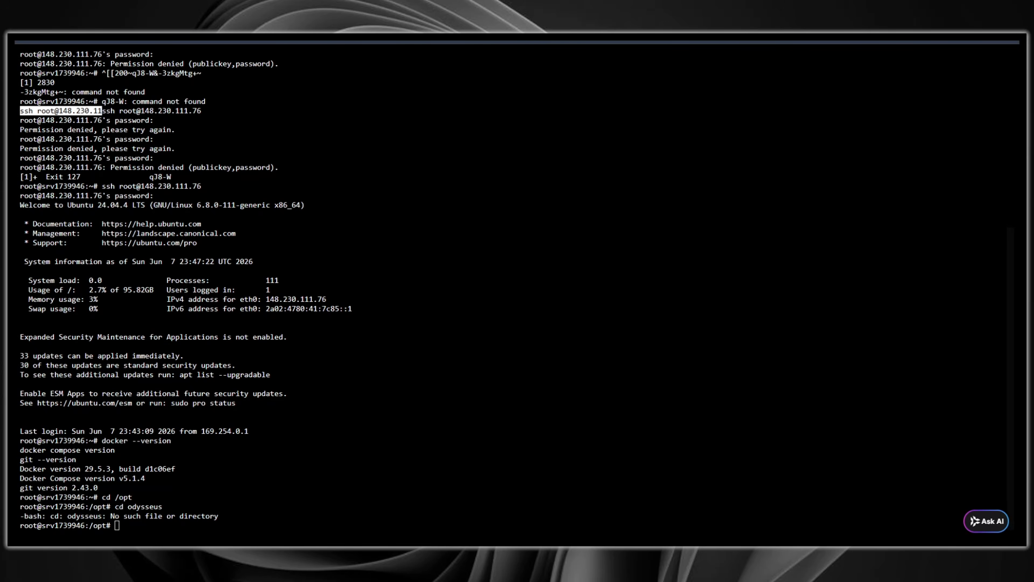
type("git clone https://github.com/pewdiepie-archdaemon/odysseus.git")
key("Return")
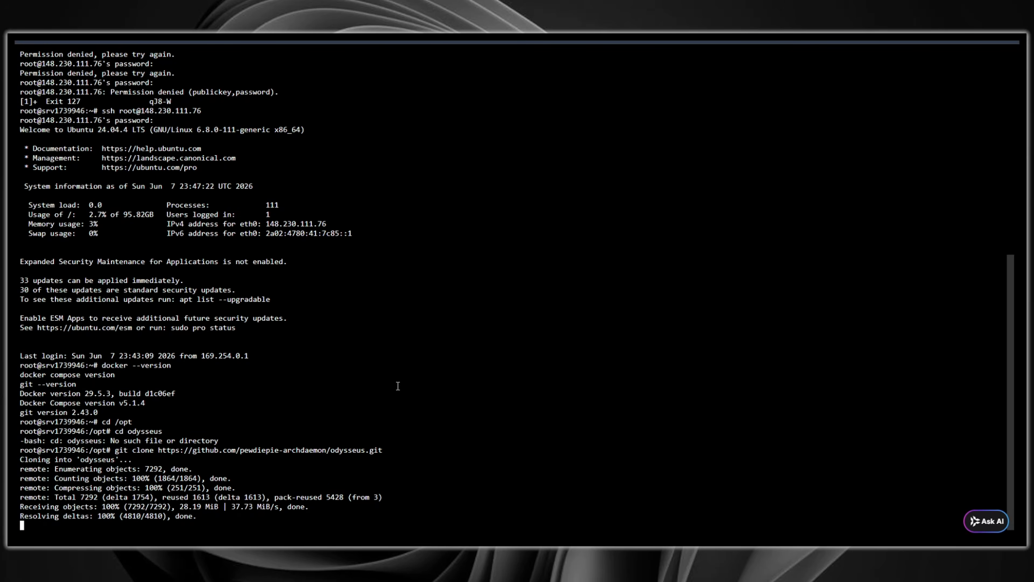
type("cd odysseus")
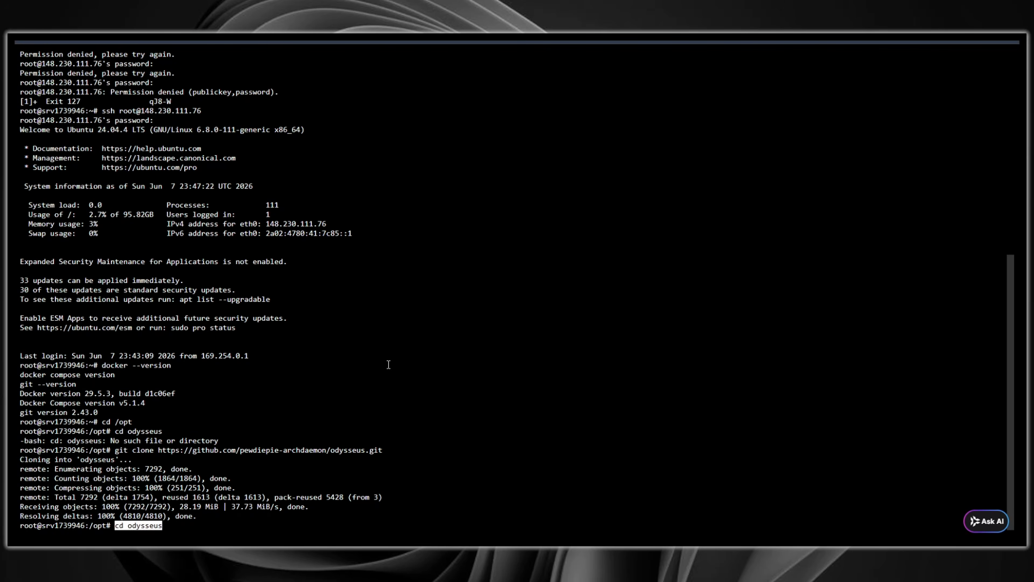
key("Return")
Step: Copy .env.example to .env inside the odysseus folder
type("cp .env.example .env")
key("Return")
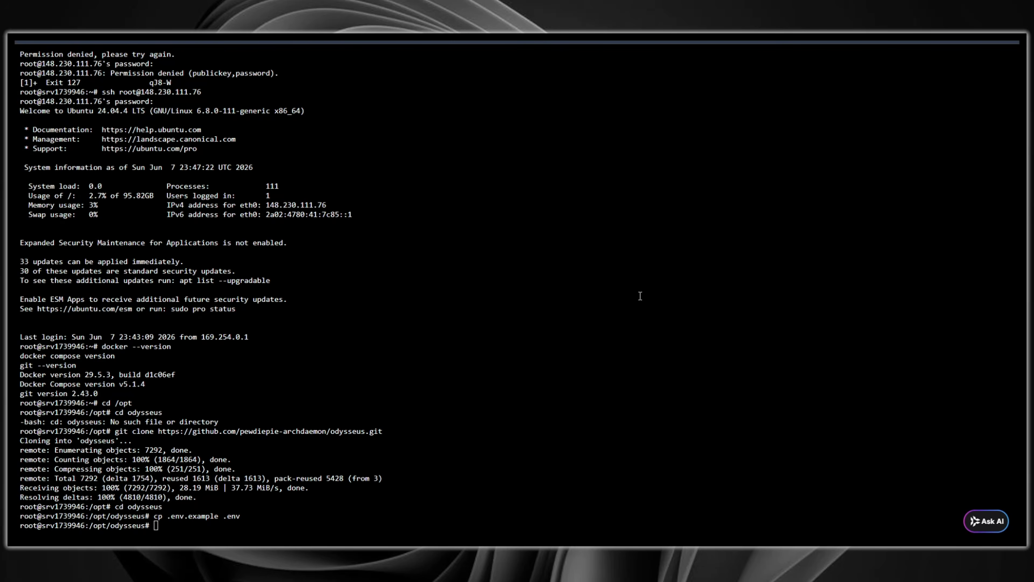
type("copy .env.example .env")
key("Return")
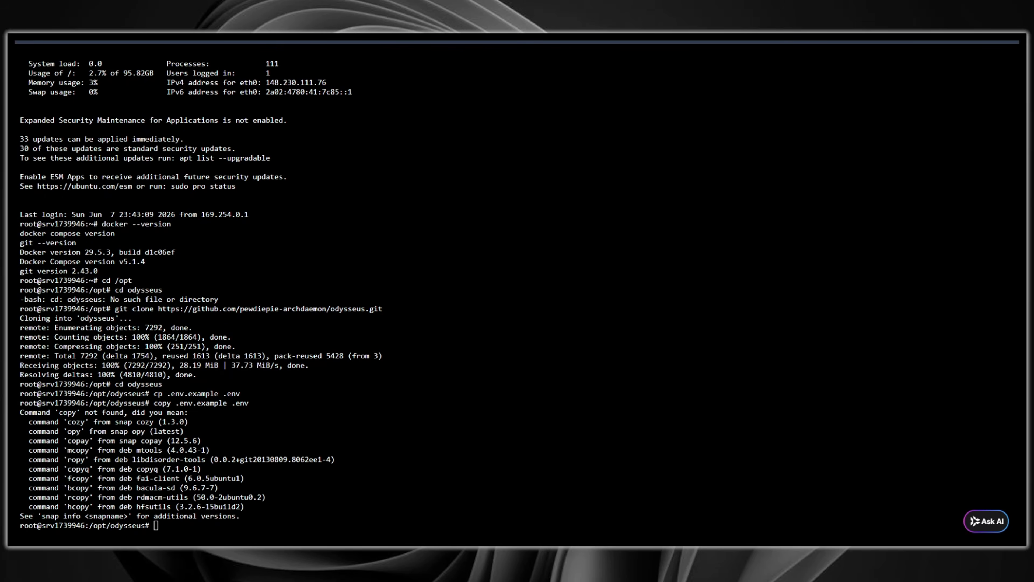
Step: Run the pasted startup command on the server and sign in to the Odysseus web interface
left_click(171, 531)
type("docker compose up -d --build")
key("Return")
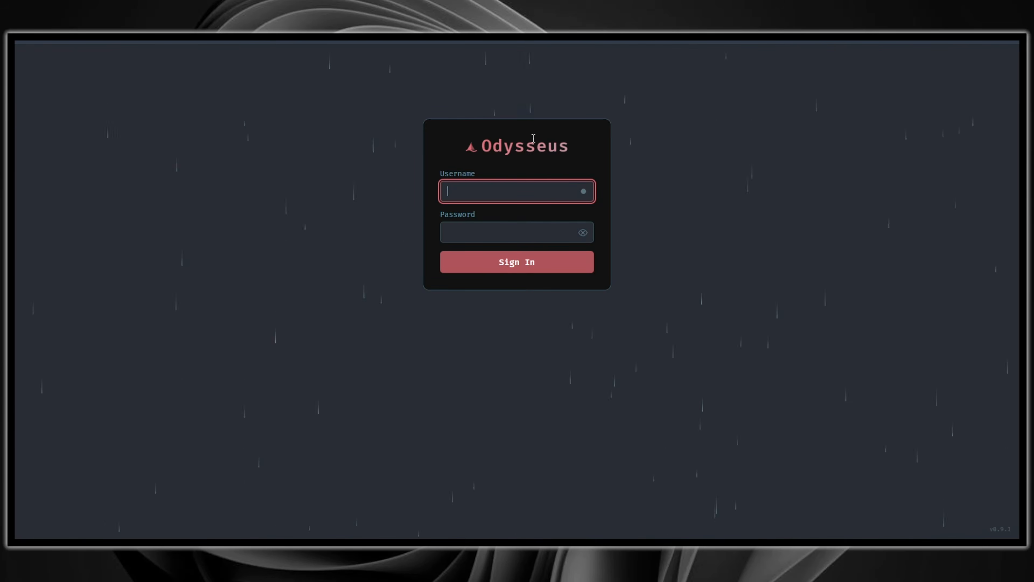
left_click(261, 264)
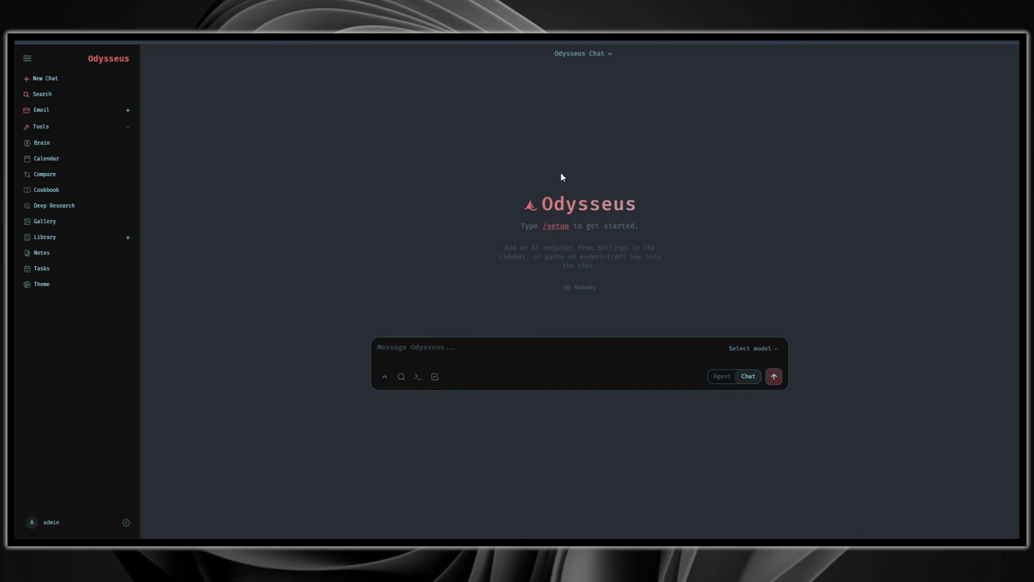
left_click(280, 36)
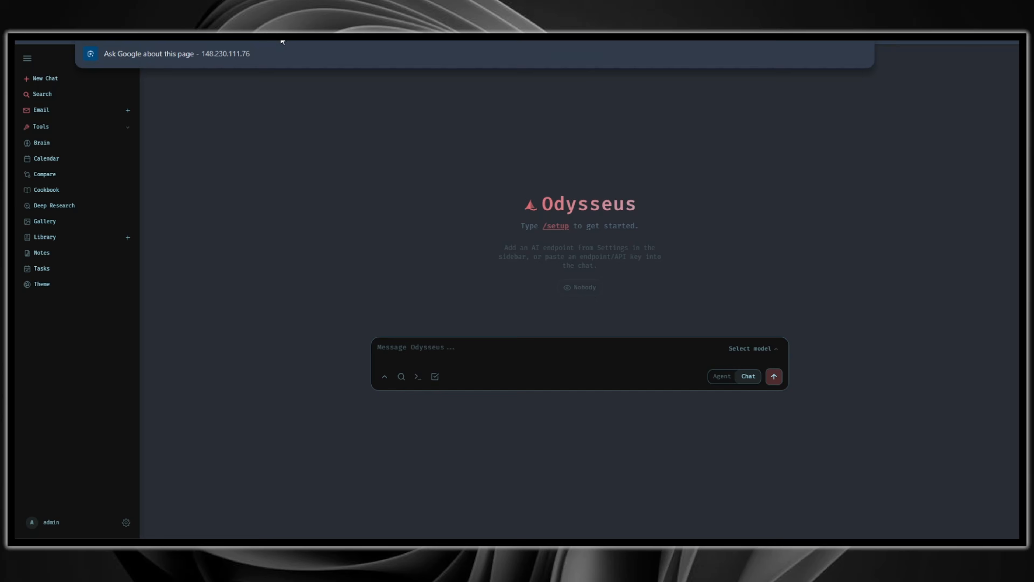
left_click(324, 148)
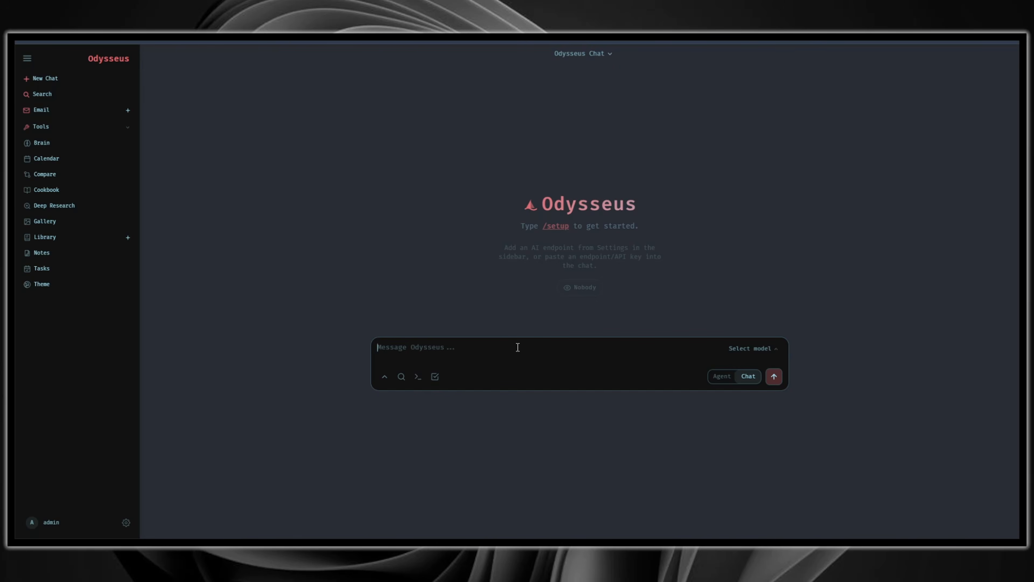
type("http://148.230.111.76:7000/")
triple_click(483, 347)
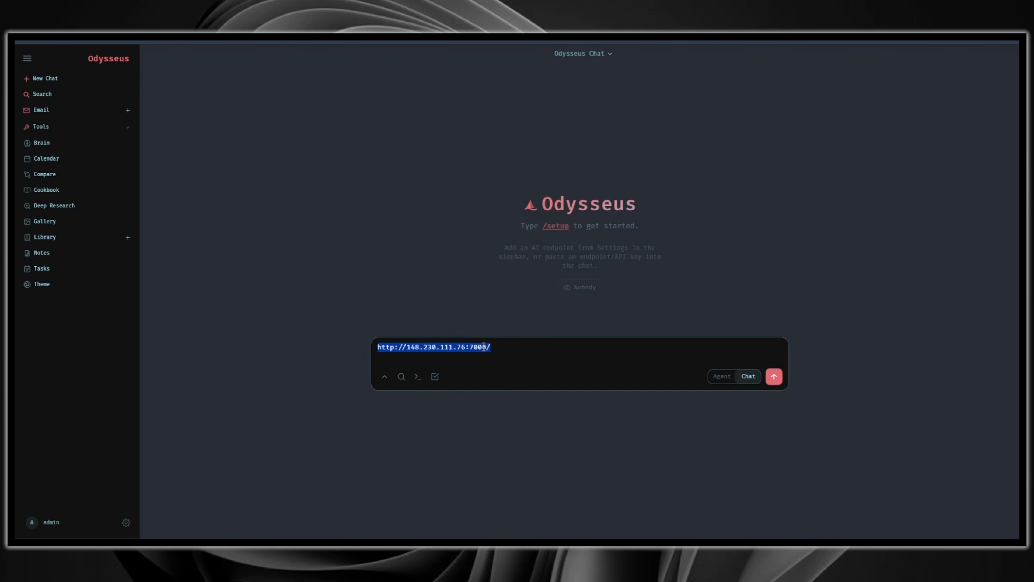
left_click(506, 305)
triple_click(512, 346)
key("BackSpace")
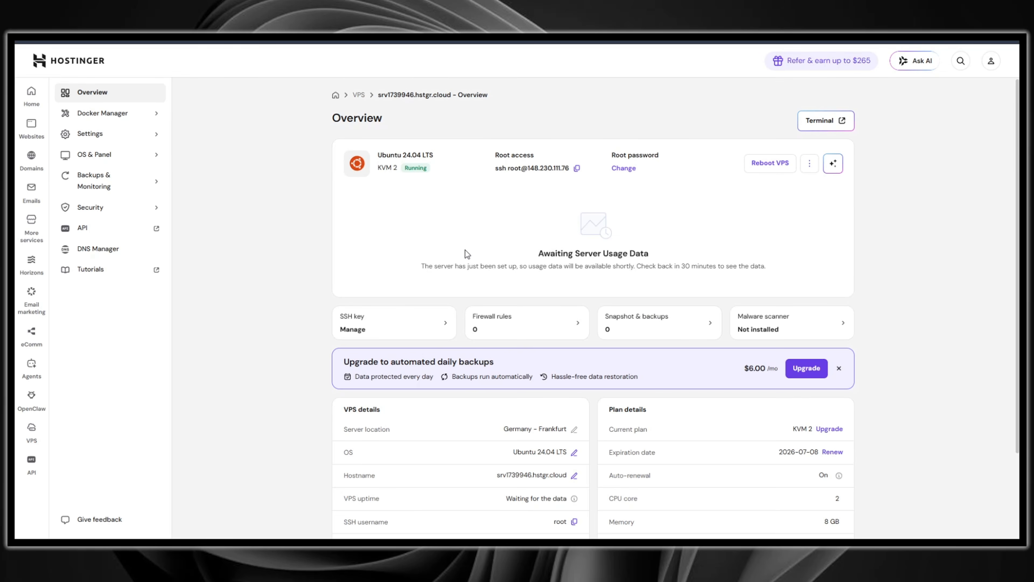
scroll(466, 255, "down", 3)
scroll(427, 265, "up", 3)
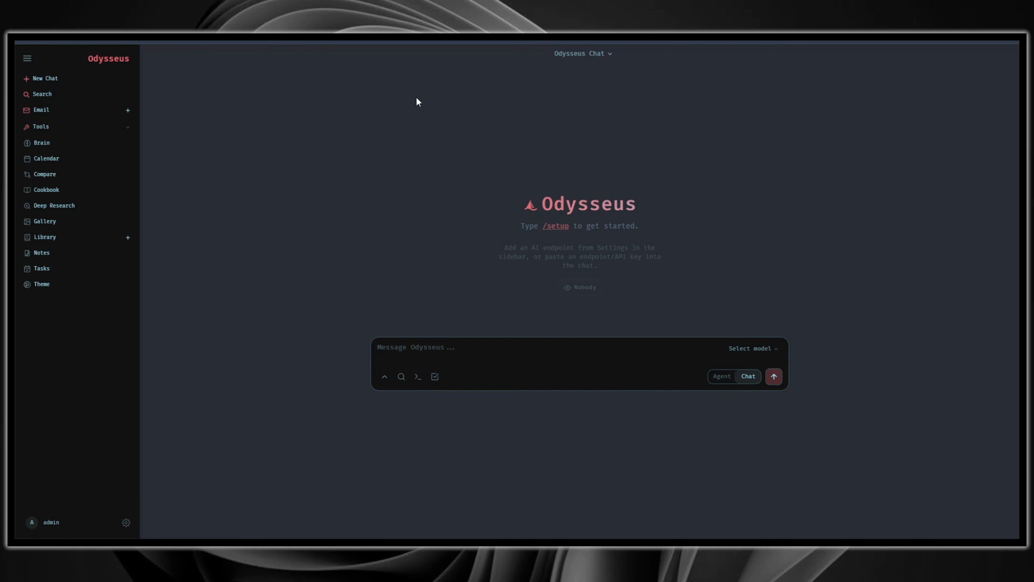
Step: Open Settings, expand the API endpoint section, select OpenRouter as the provider, and close Settings
left_click(126, 522)
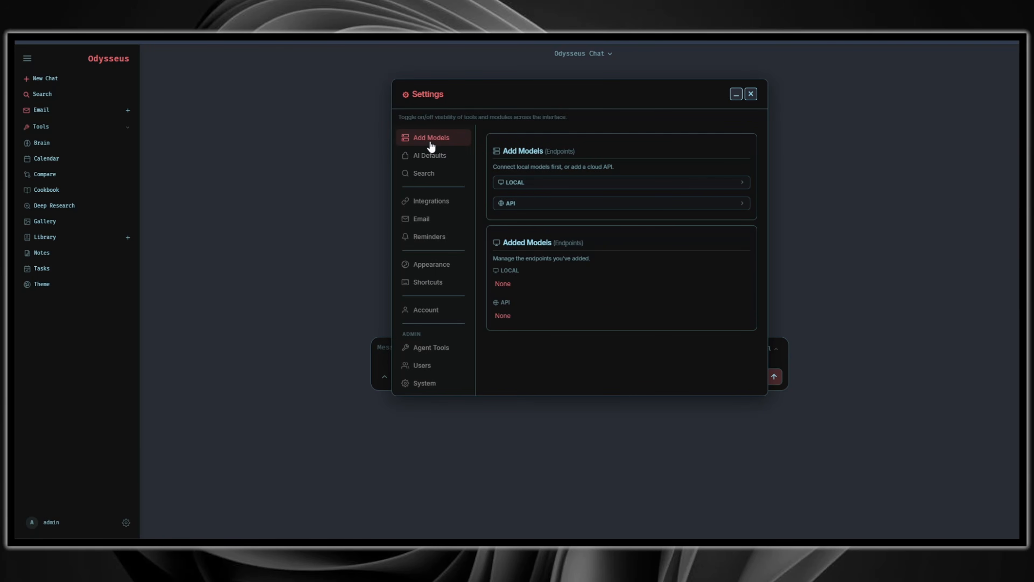
left_click(538, 206)
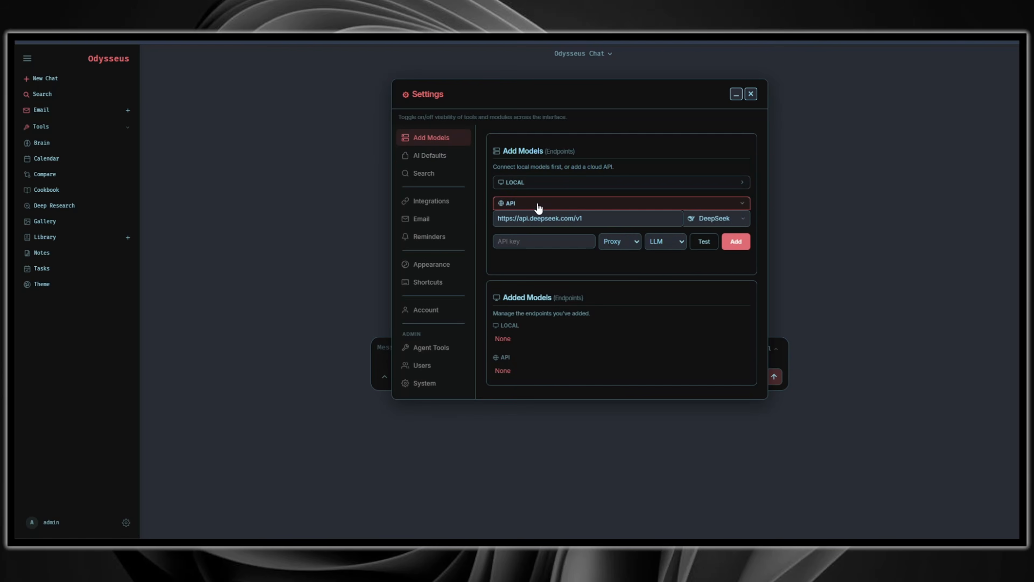
left_click(718, 220)
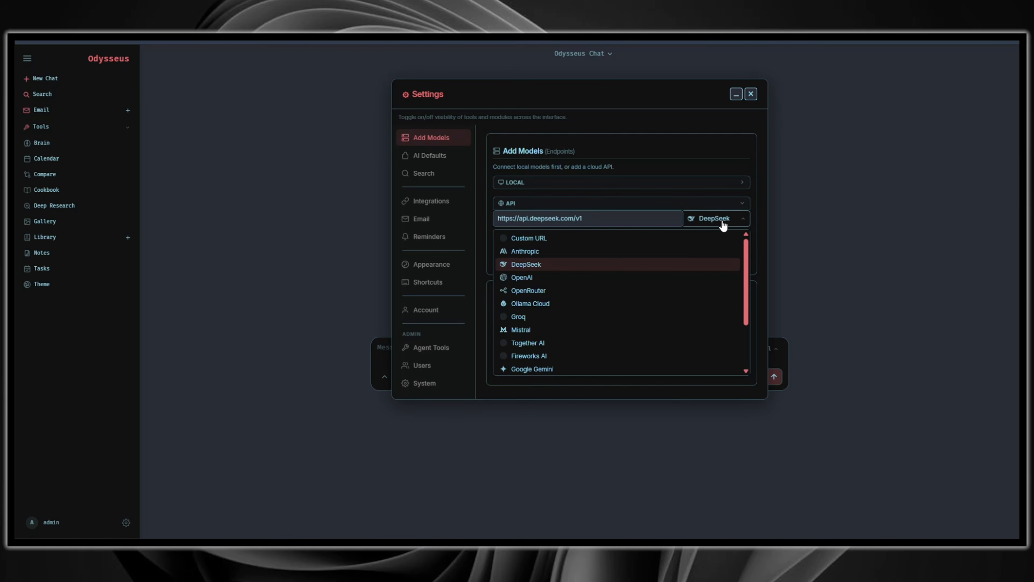
left_click(556, 290)
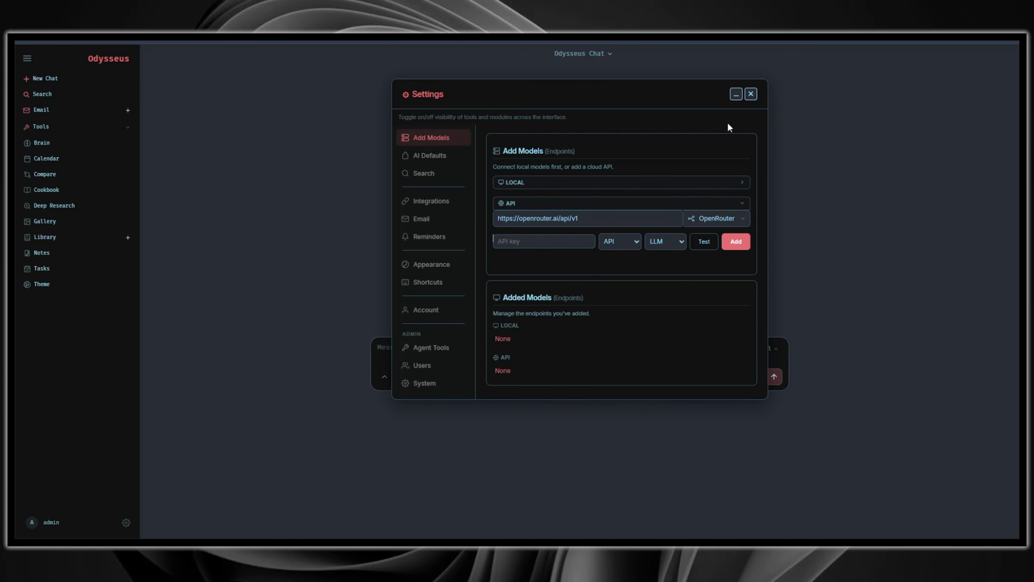
left_click(751, 94)
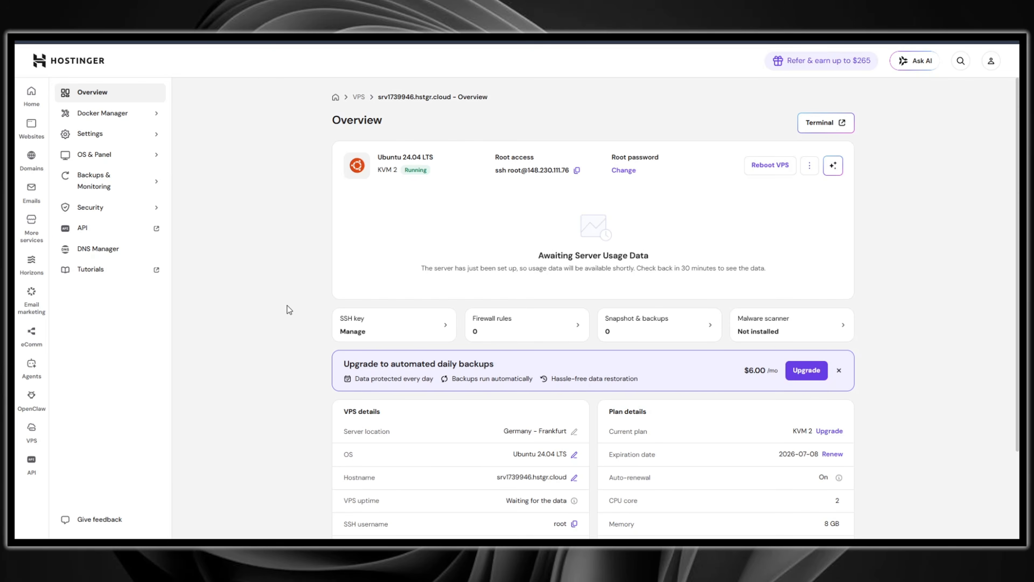
scroll(289, 309, "down", 3)
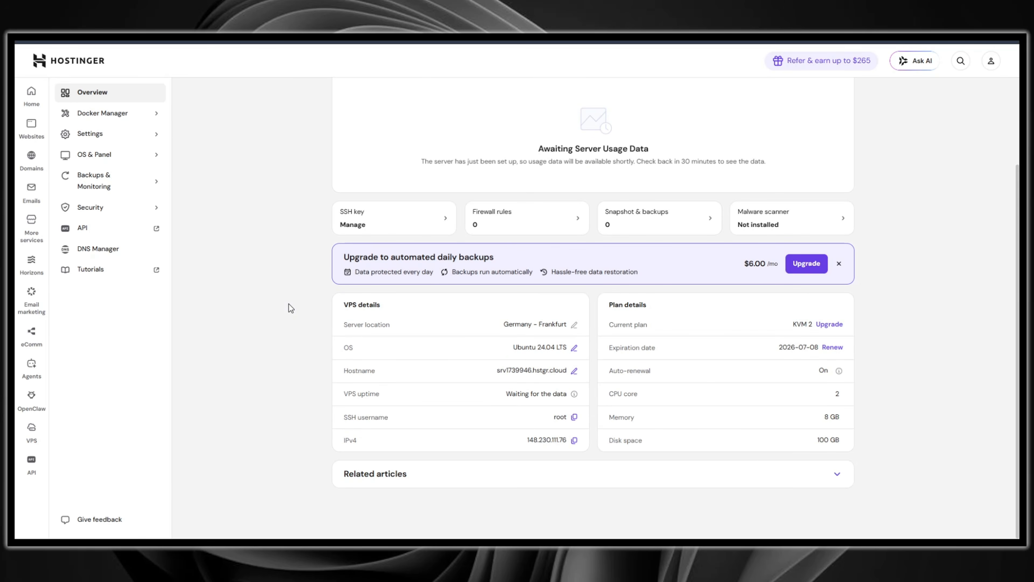
scroll(288, 309, "up", 3)
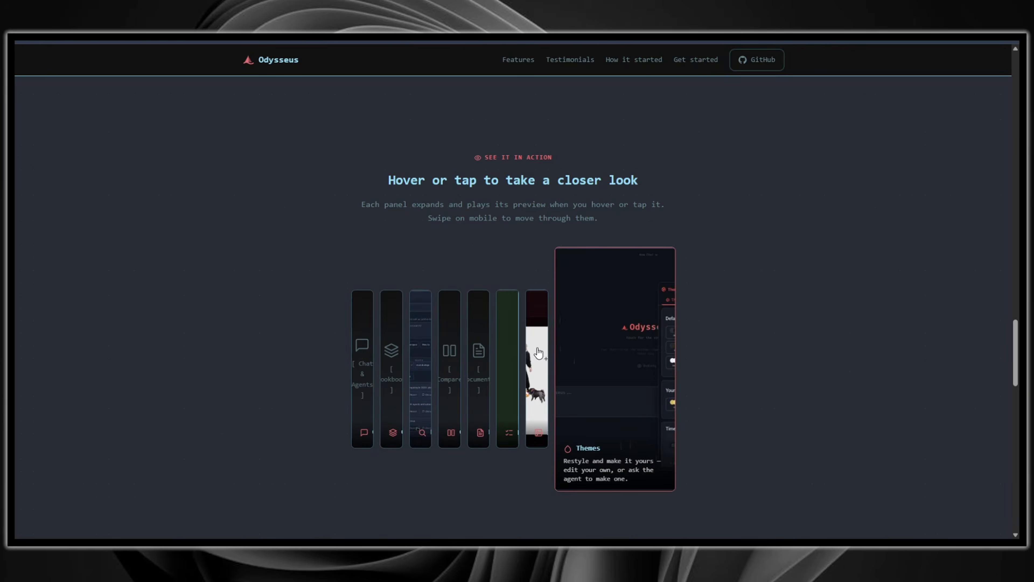
Step: Scroll back to the top of the Odysseus website and open its Get started section
scroll(1004, 162, "up", 10)
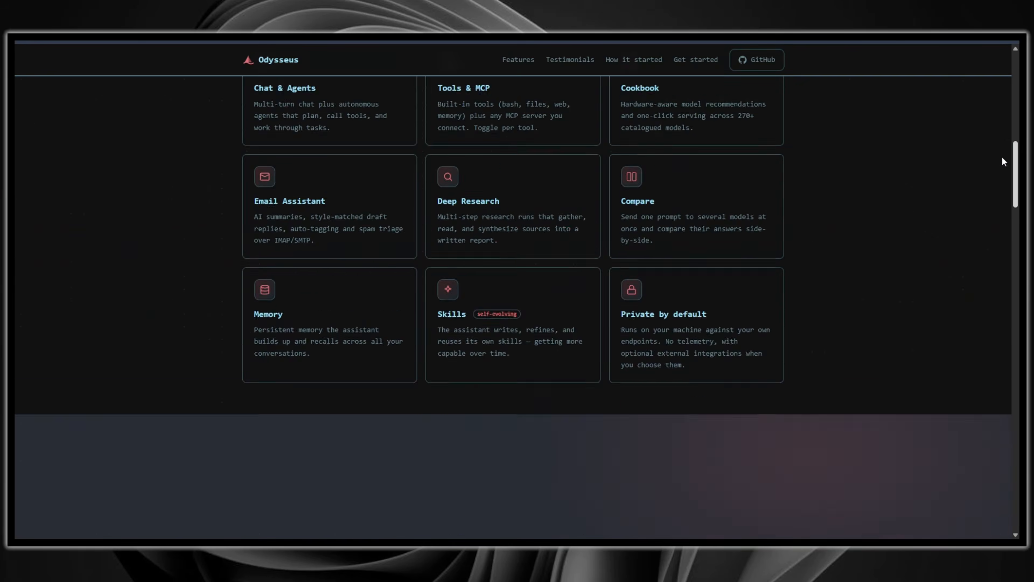
scroll(1004, 162, "up", 10)
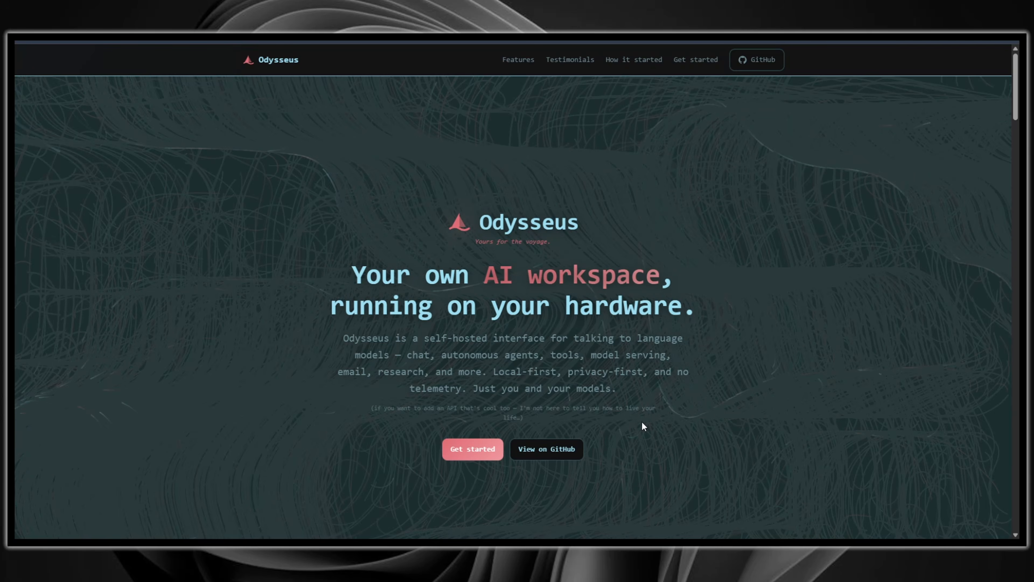
left_click(687, 60)
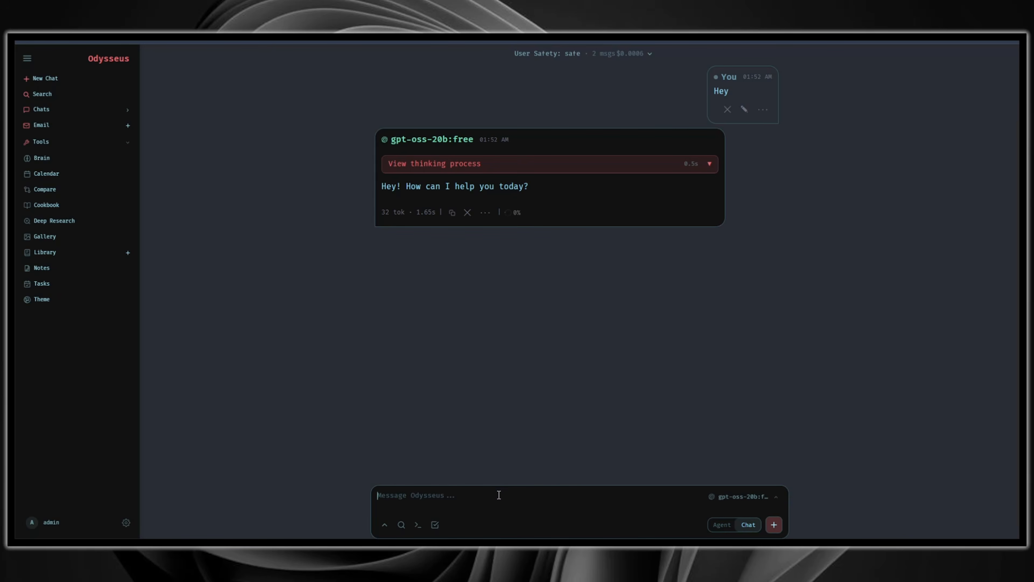
left_click(510, 495)
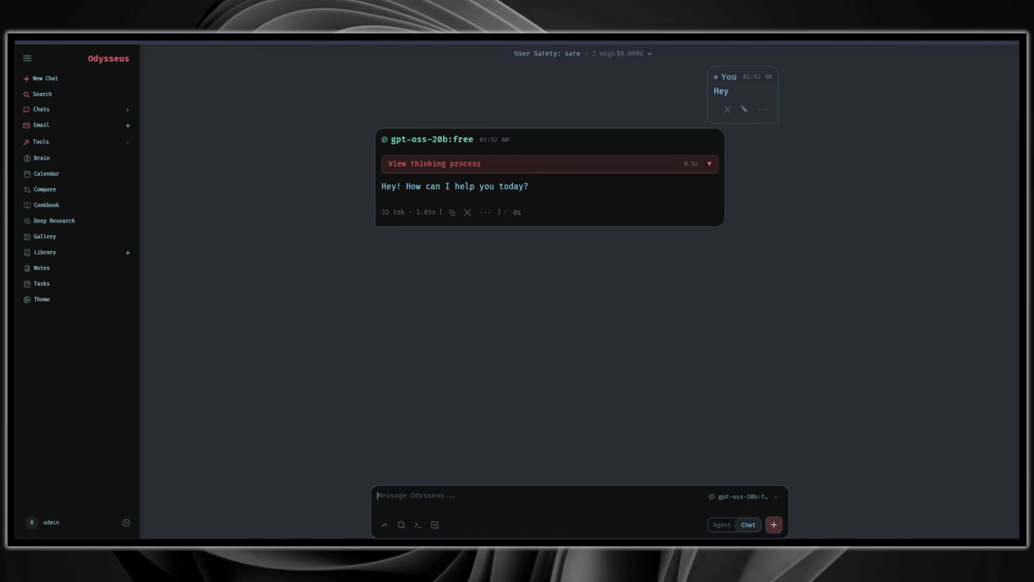